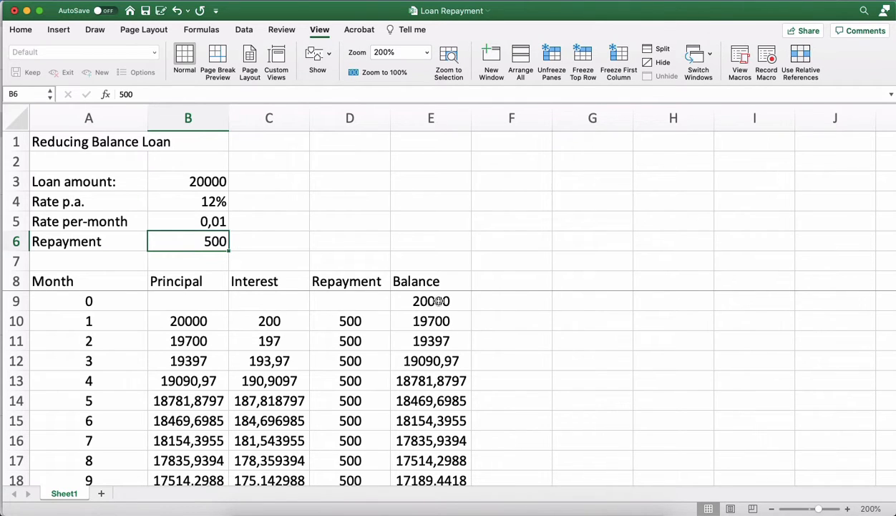
Examine the Balance column from month 0 down to the months where the loan is nearly paid off.
left_click(430, 297)
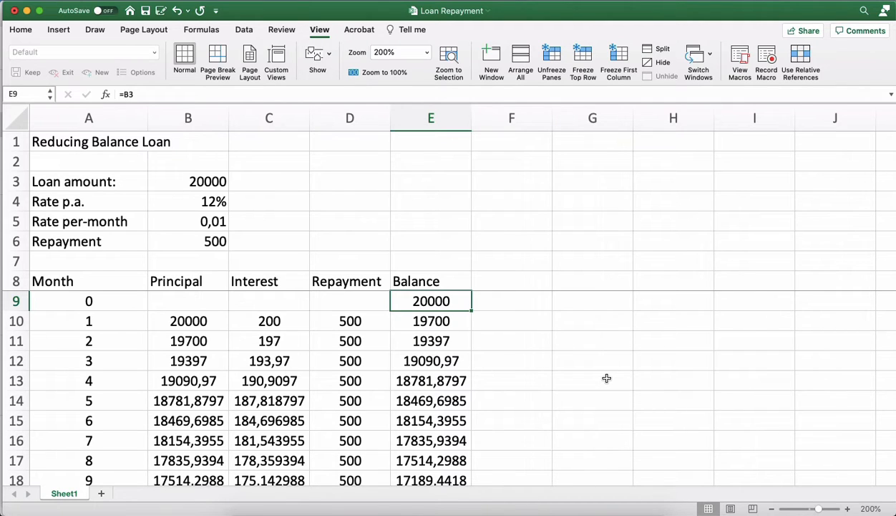
key("Down")
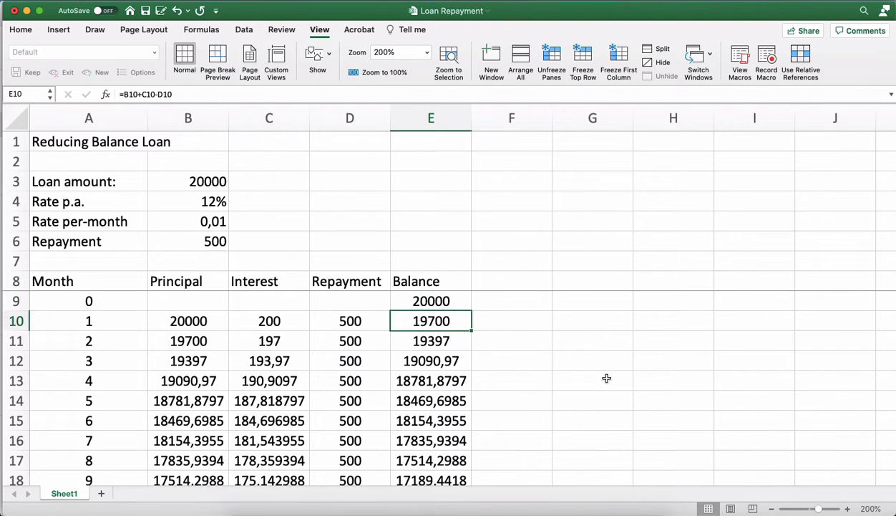
key("Down")
key("Down")
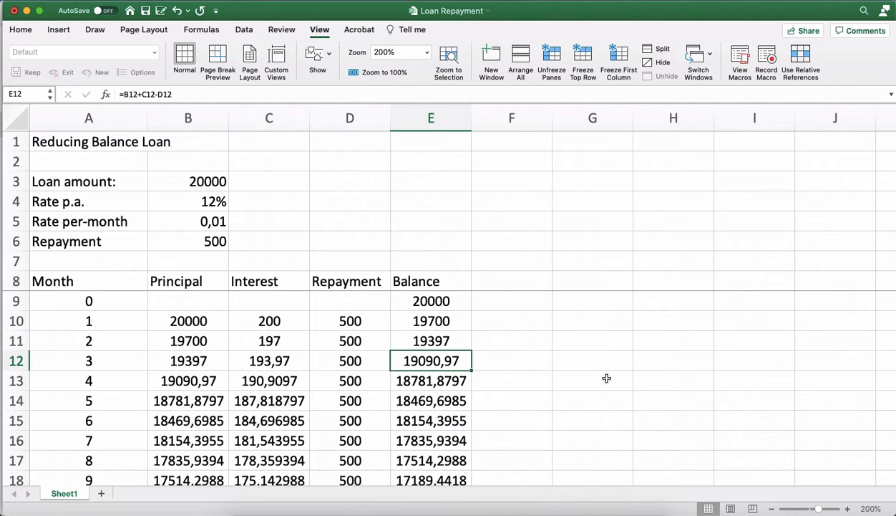
key("Down")
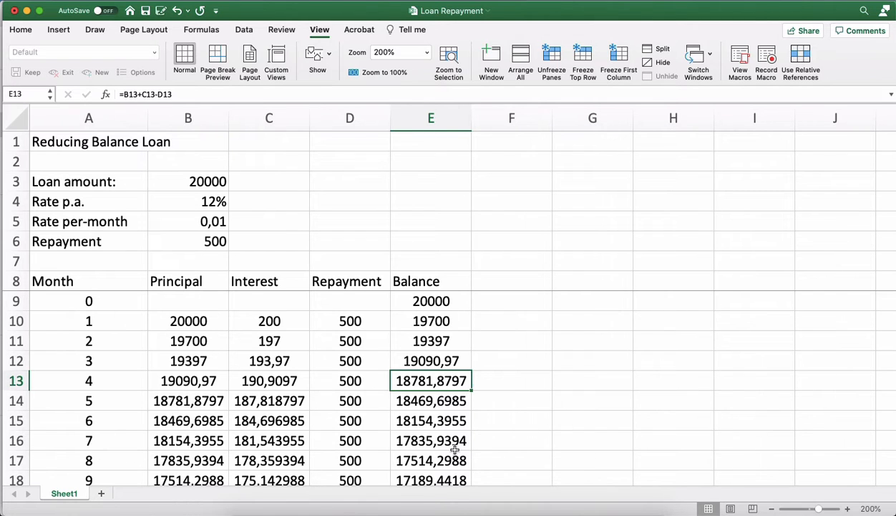
scroll(456, 447, "down", 1)
scroll(455, 447, "down", 10)
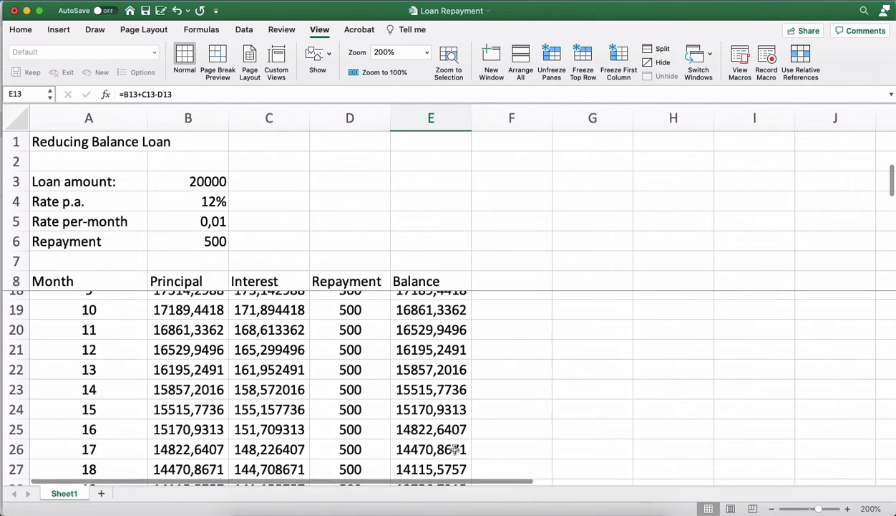
scroll(456, 448, "down", 20)
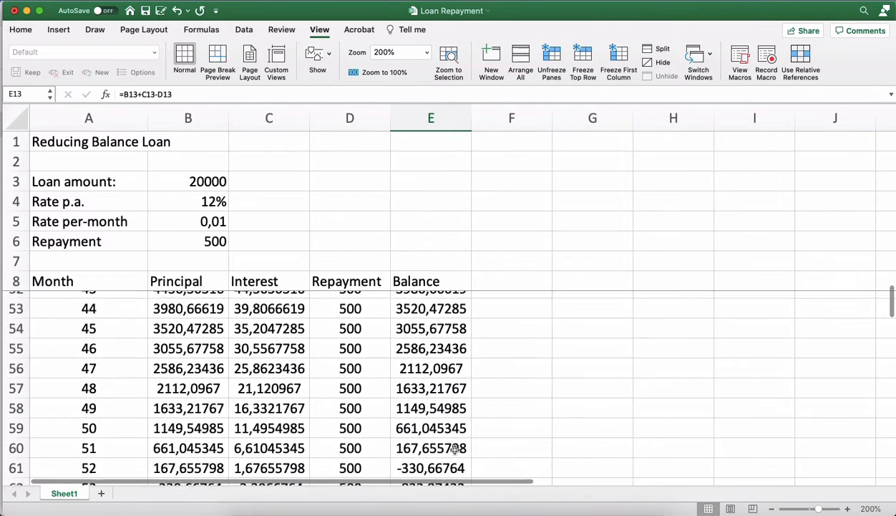
scroll(455, 447, "down", 1)
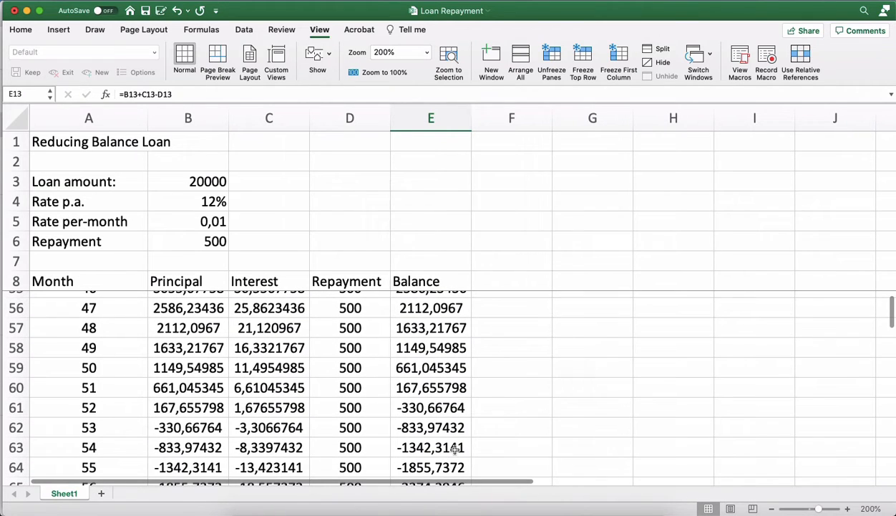
Inspect the schedule rows for months 51 and 52 to determine the final repayment month.
left_click(437, 381)
key("Left")
key("Left")
key("Left")
key("Left")
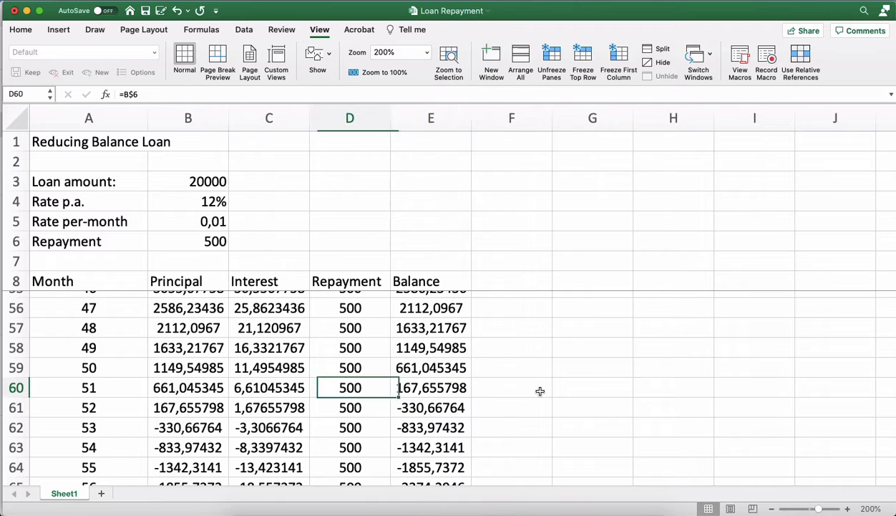
key("Right")
key("Right")
key("Right")
key("Right")
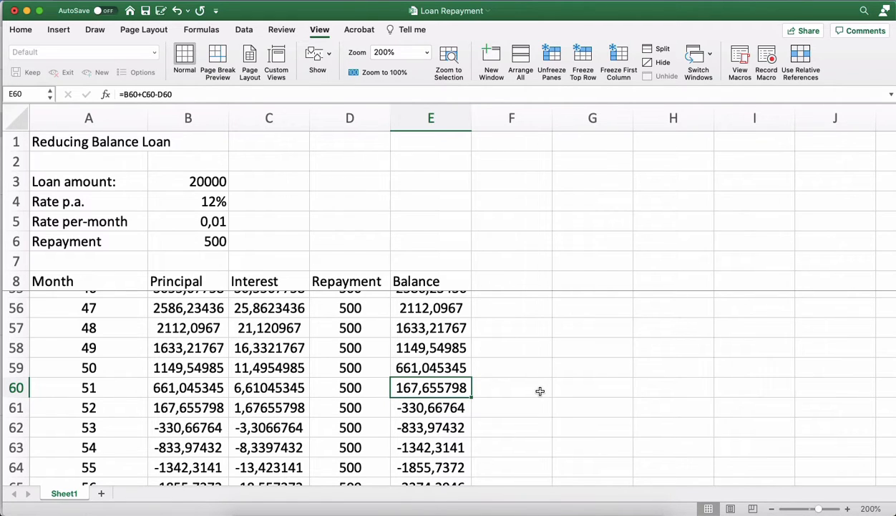
key("Down")
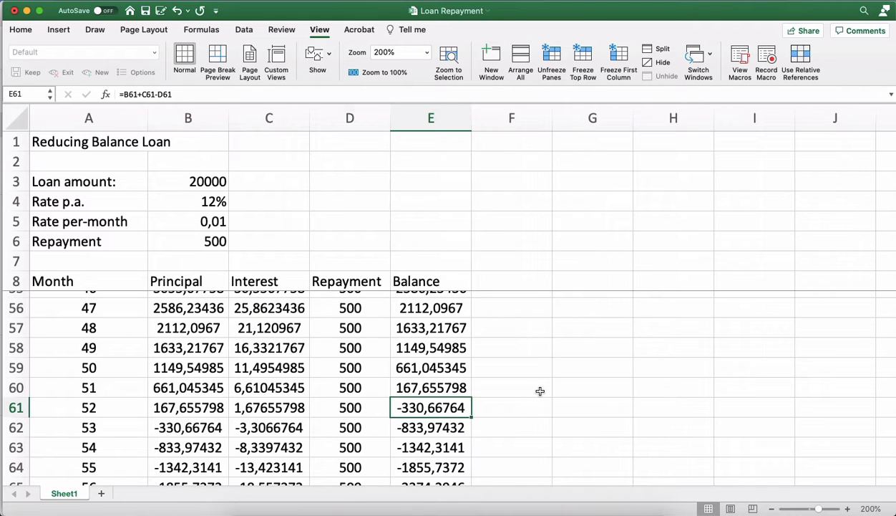
key("Left")
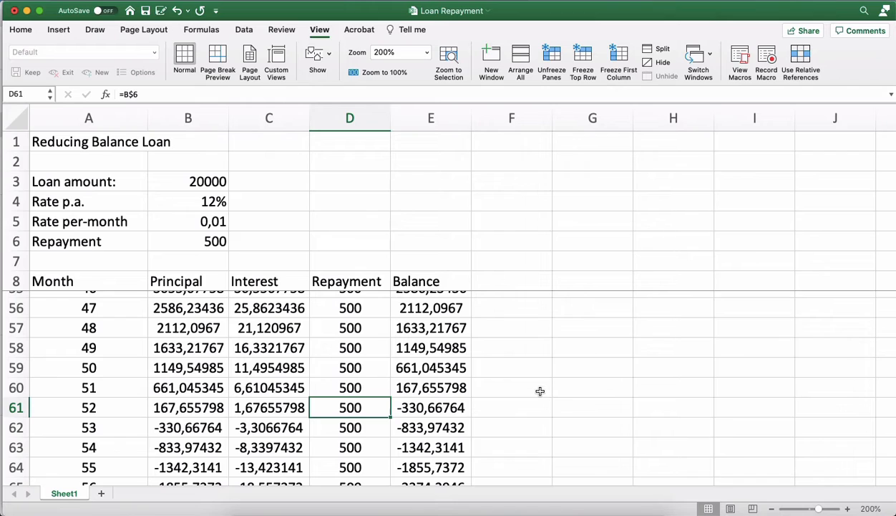
key("Right")
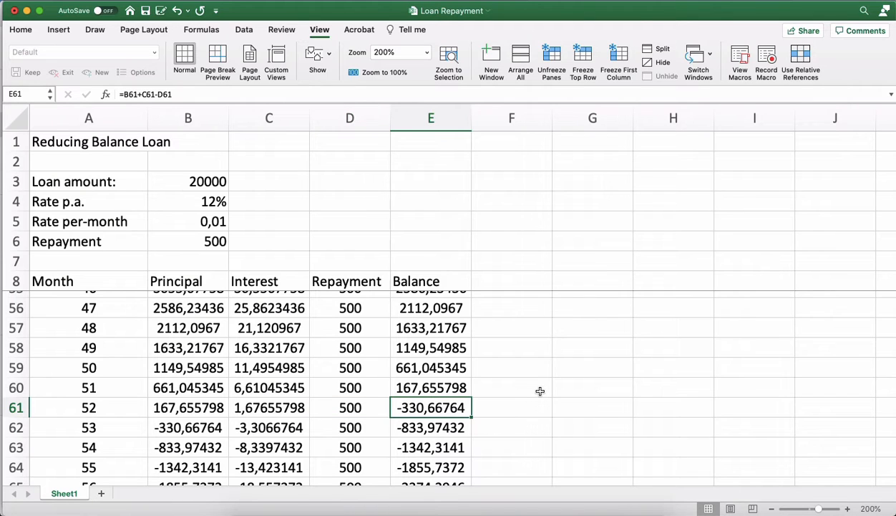
key("Left")
key("Left")
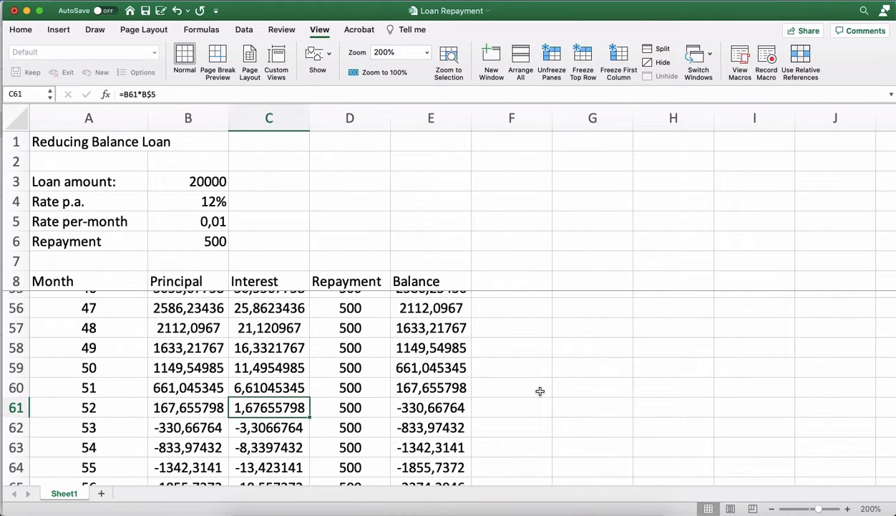
key("Left")
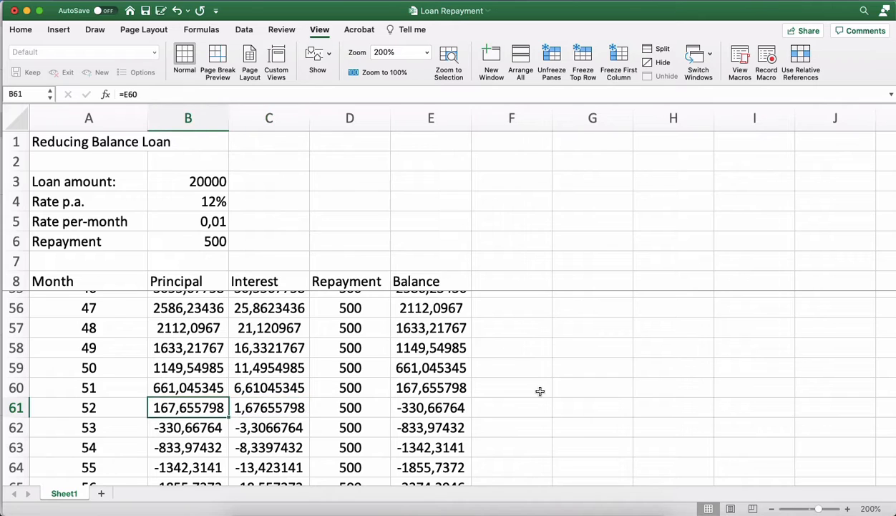
key("Left")
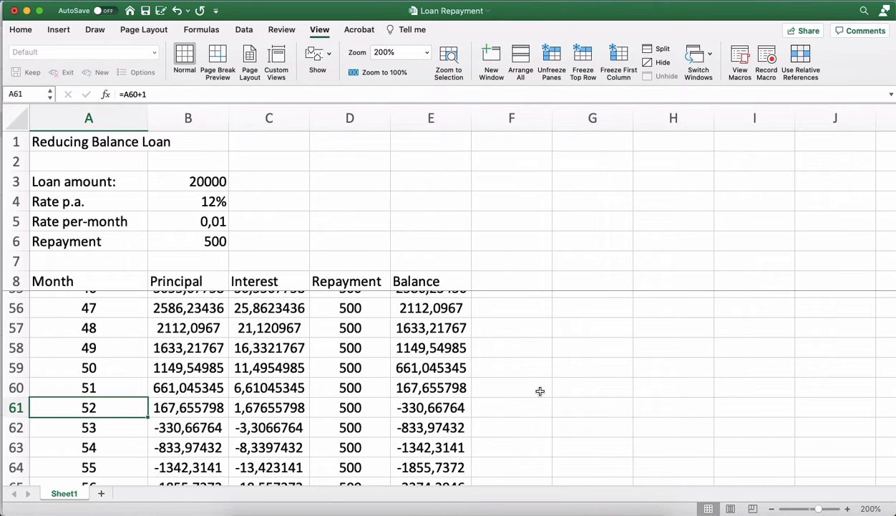
Set the monthly repayment in cell B6 to 300.
scroll(540, 391, "up", 15)
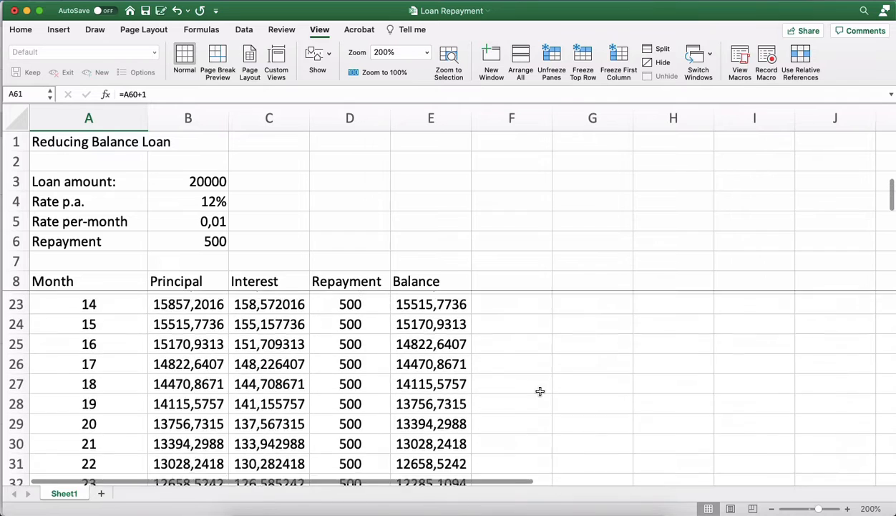
scroll(540, 391, "up", 6)
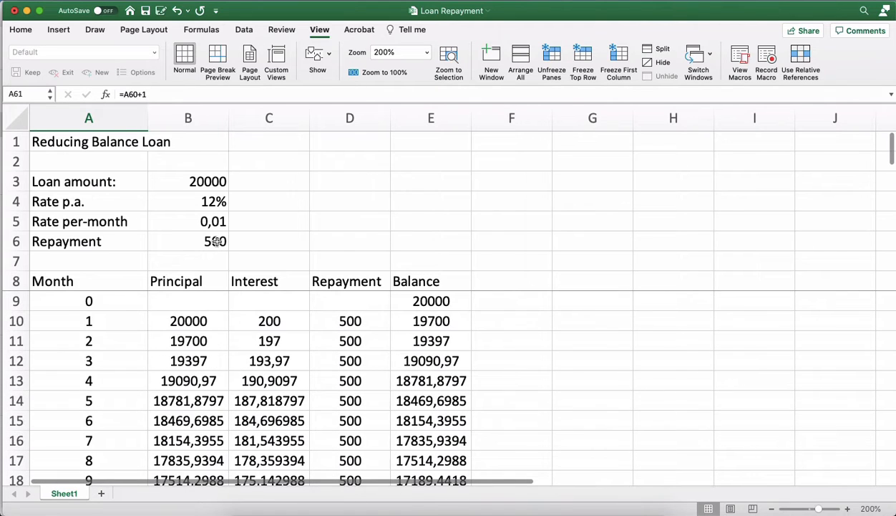
left_click(217, 241)
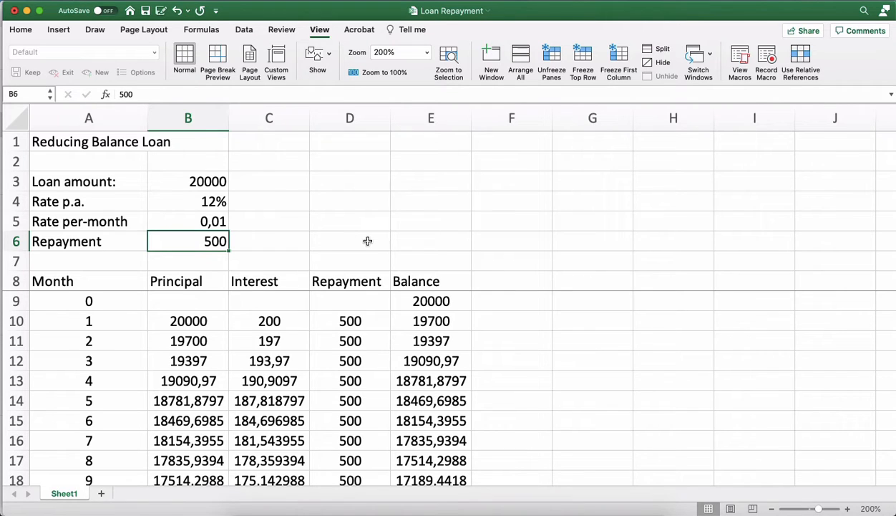
type("300")
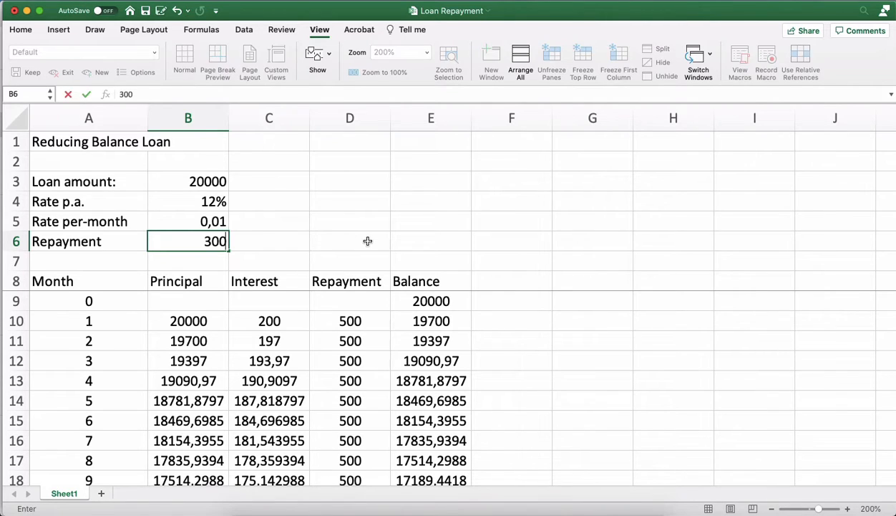
key("Return")
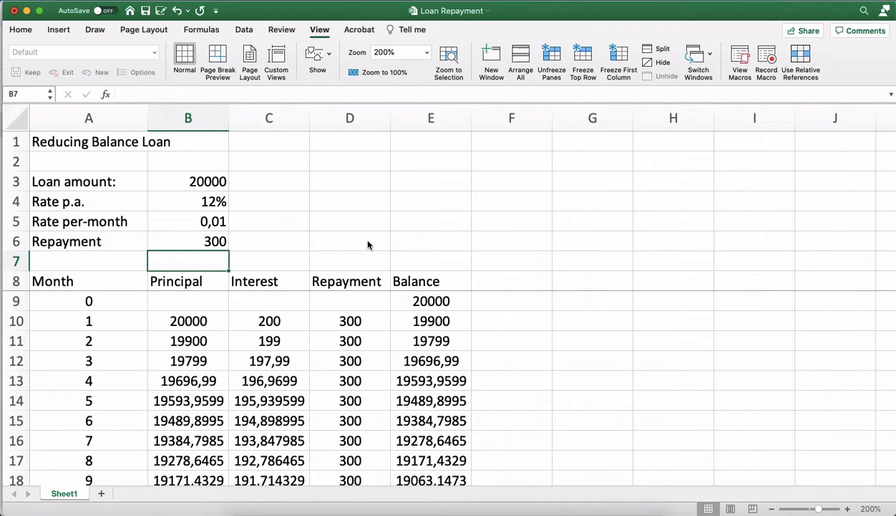
Set the monthly repayment in cell B6 to 200.
key("Up")
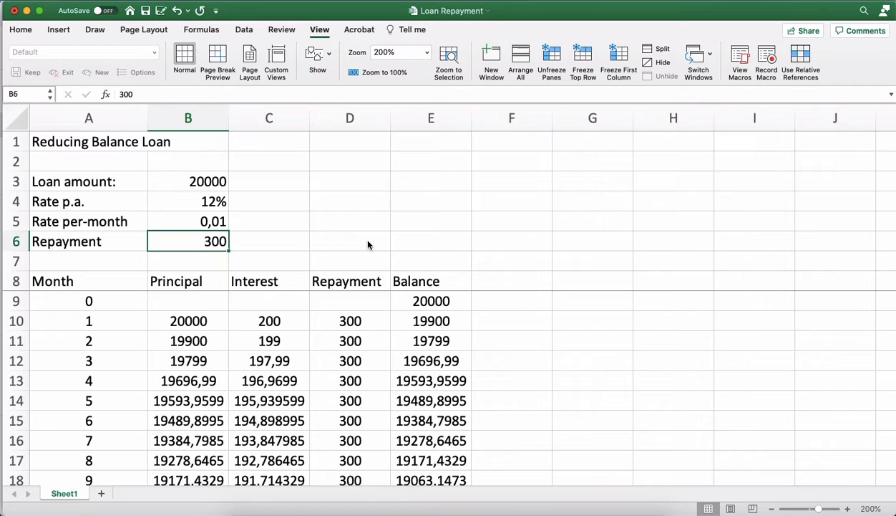
type("200")
key("Return")
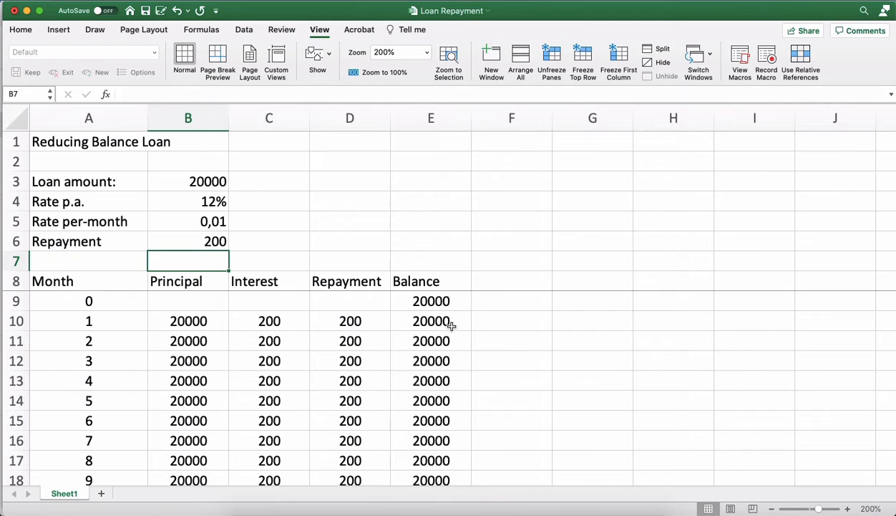
Set the monthly repayment in B6 to 175 and review the balances for months 0 to 4.
key("Up")
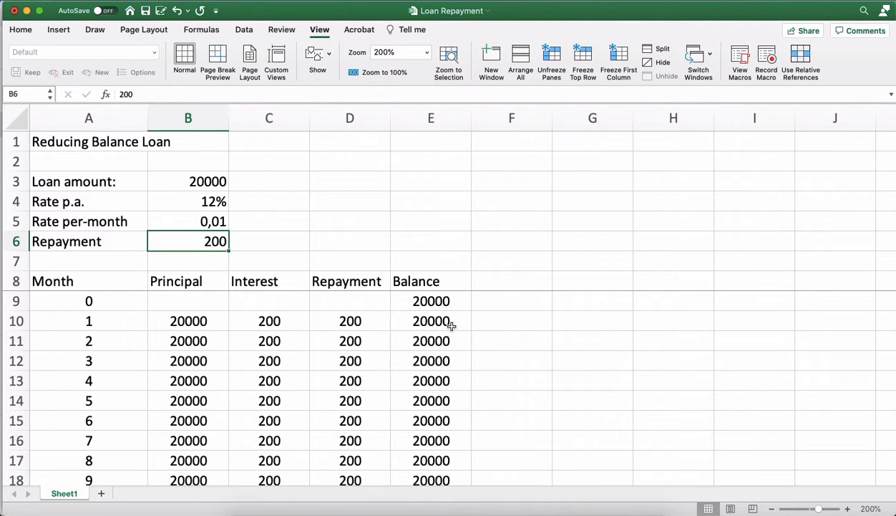
type("175")
key("Return")
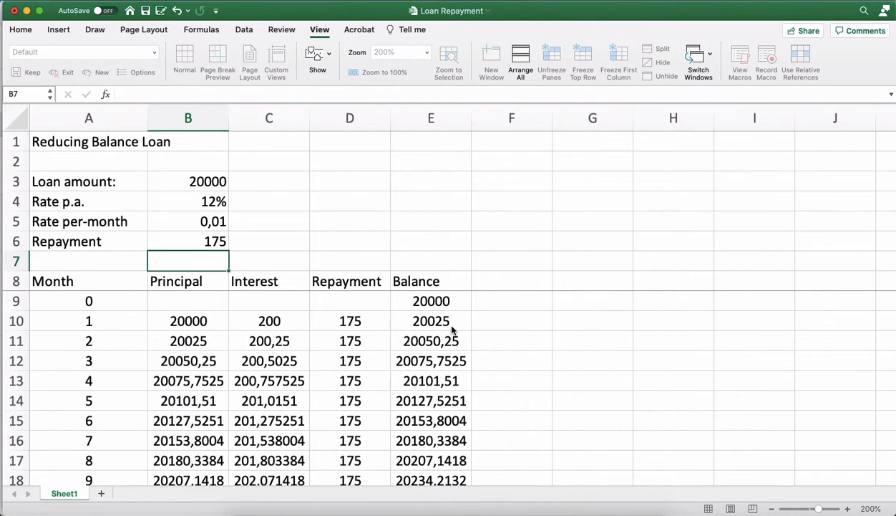
left_click(462, 301)
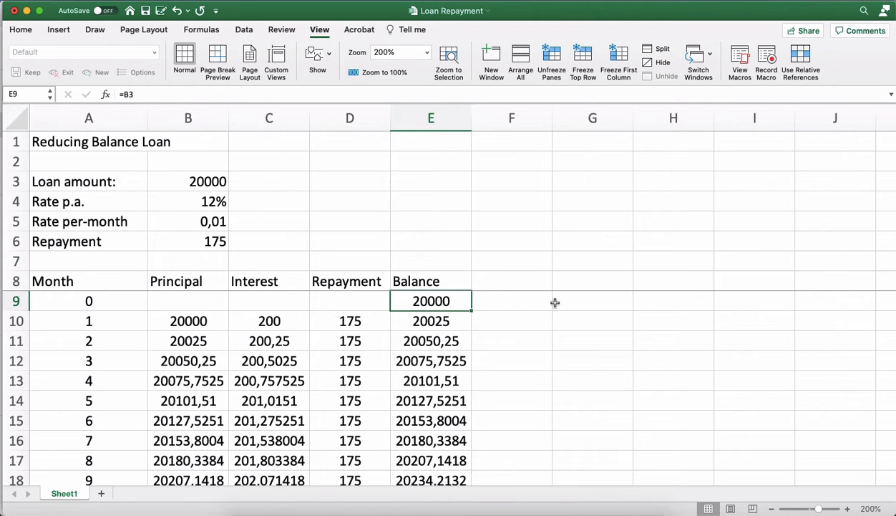
key("Down")
key("Down")
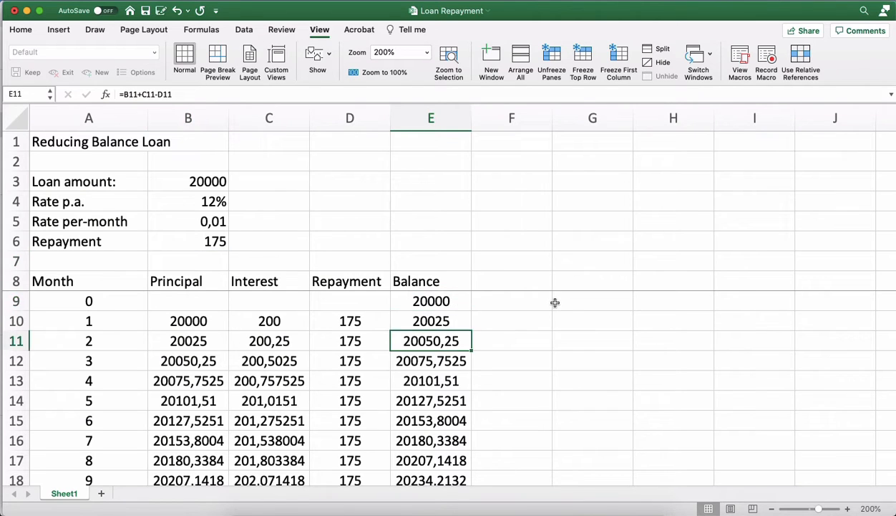
key("Down")
key("Down")
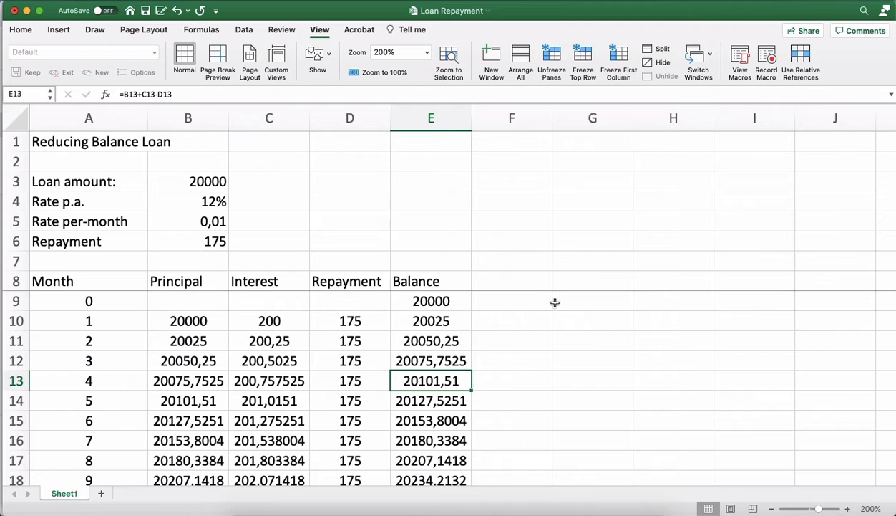
Set the monthly repayment in cell B6 to 600.
left_click(220, 243)
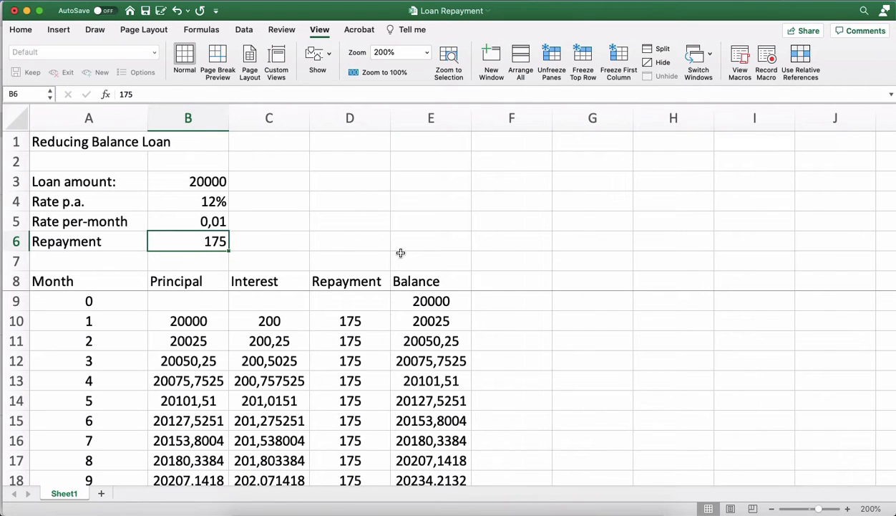
type("600")
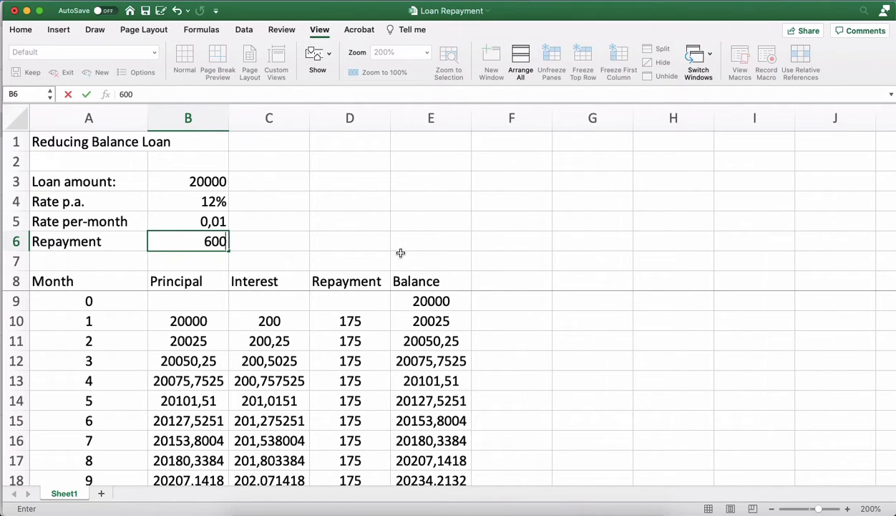
key("Return")
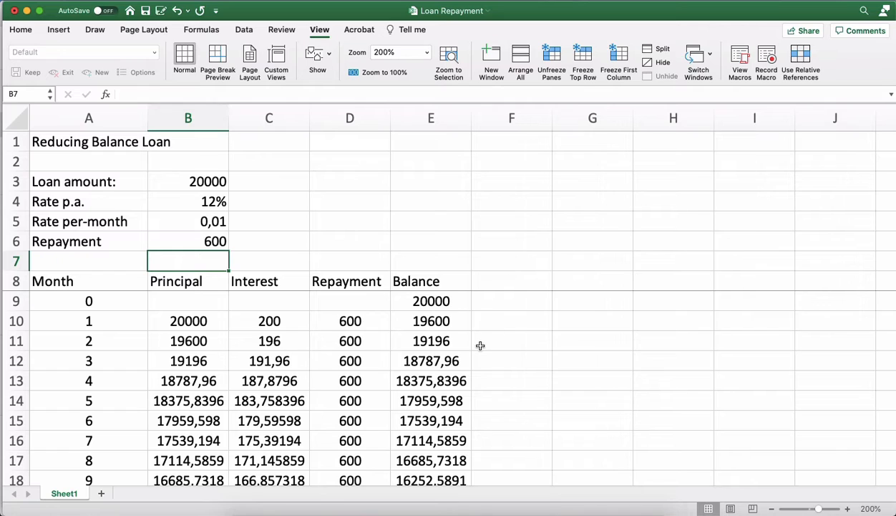
Follow the Balance column down the schedule to identify the month in which the loan is paid off.
left_click(498, 283)
left_click(449, 294)
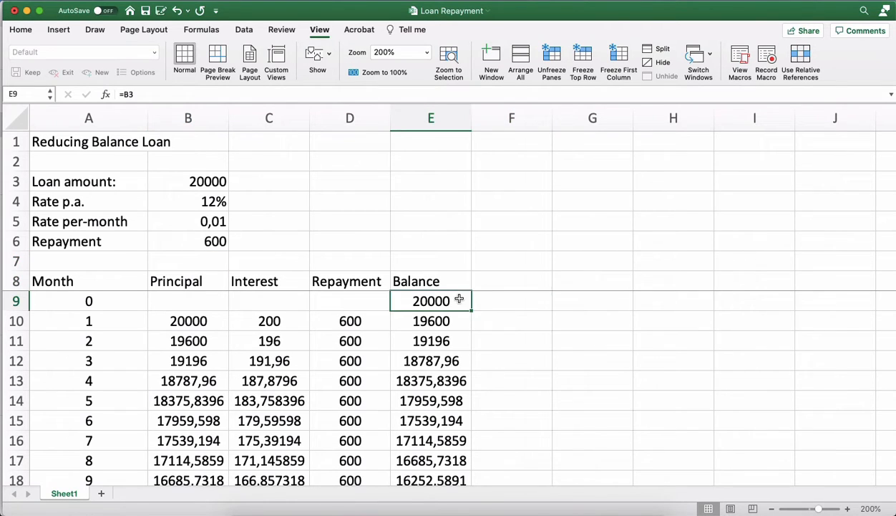
left_click(459, 380)
scroll(459, 378, "down", 8)
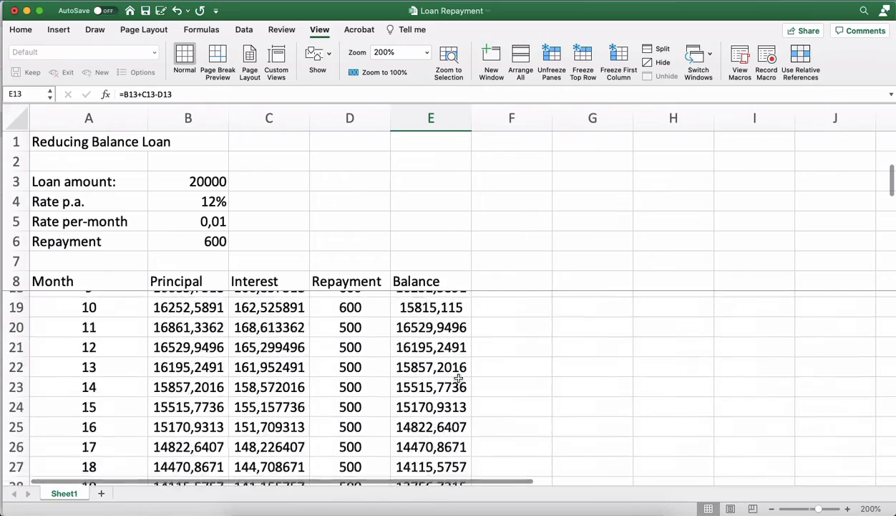
scroll(459, 376, "down", 8)
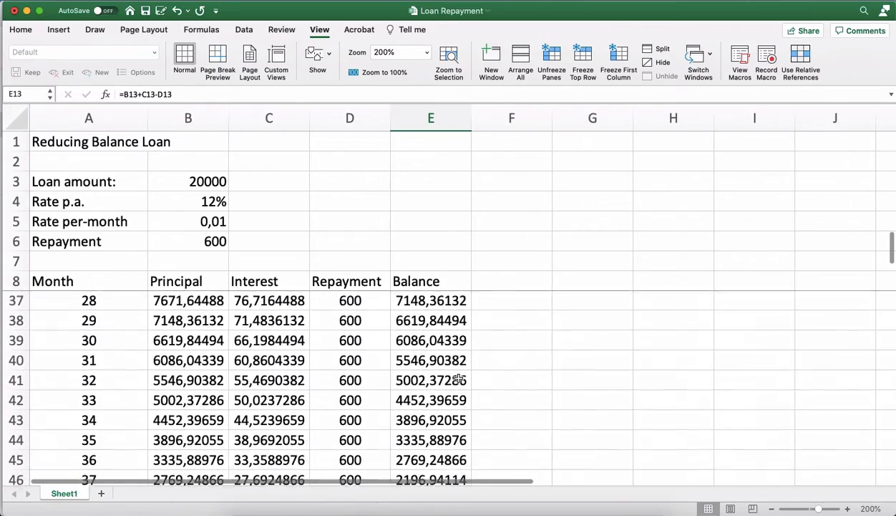
scroll(459, 379, "down", 3)
left_click(284, 365)
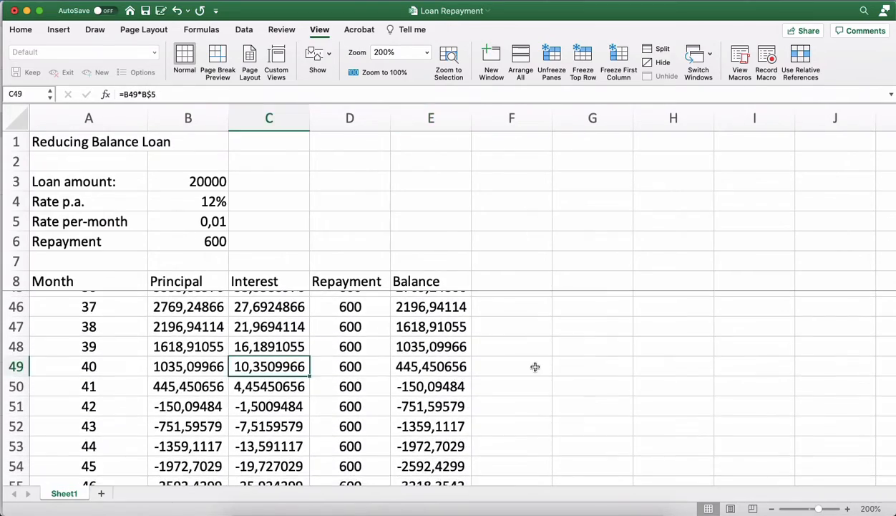
key("Left")
key("Left")
key("Down")
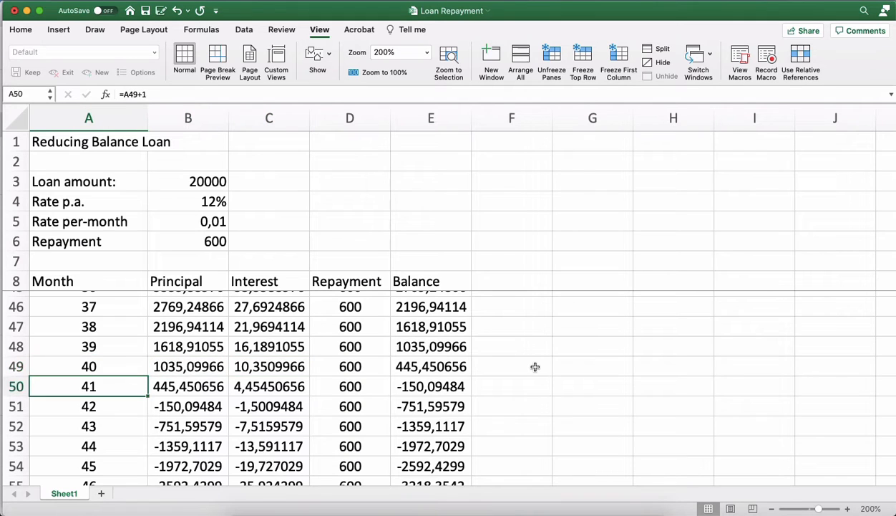
Move across the month 41 row to its Balance cell, E50, and check the remaining balance.
key("Right")
key("Right")
key("Right")
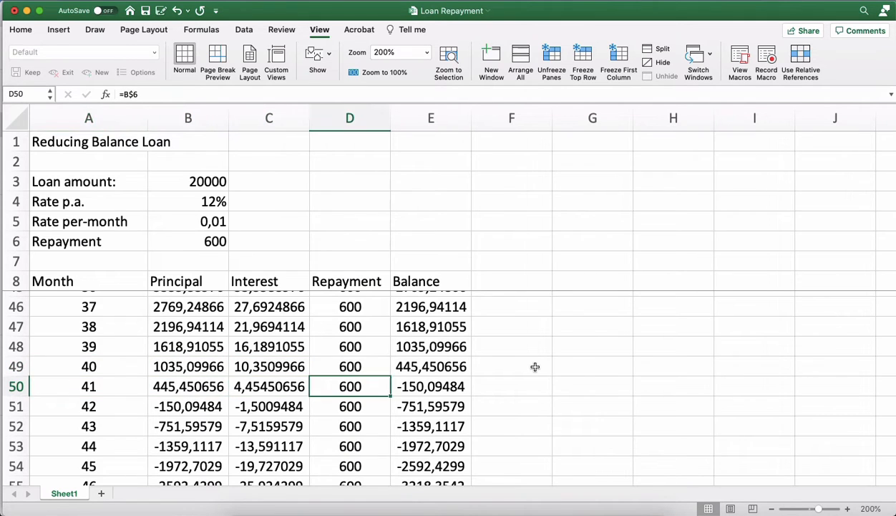
key("Right")
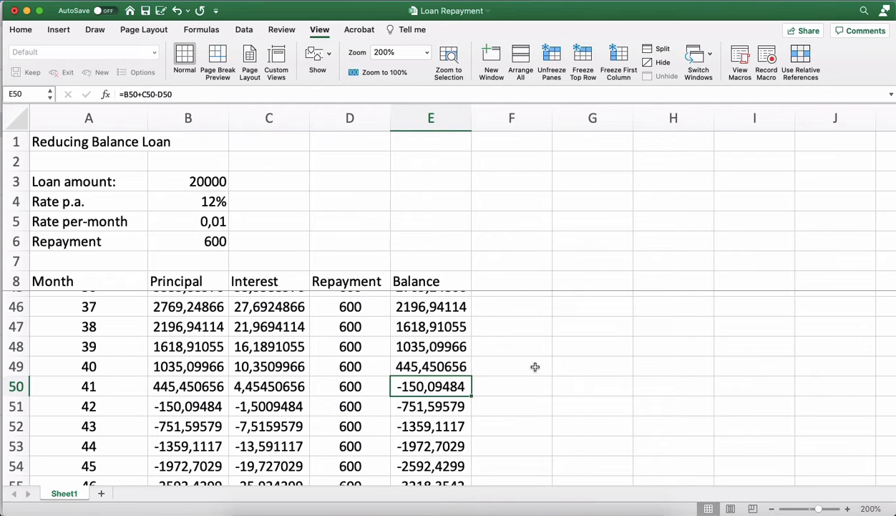
Set the monthly repayment in cell B6 to 445.
scroll(535, 366, "up", 12)
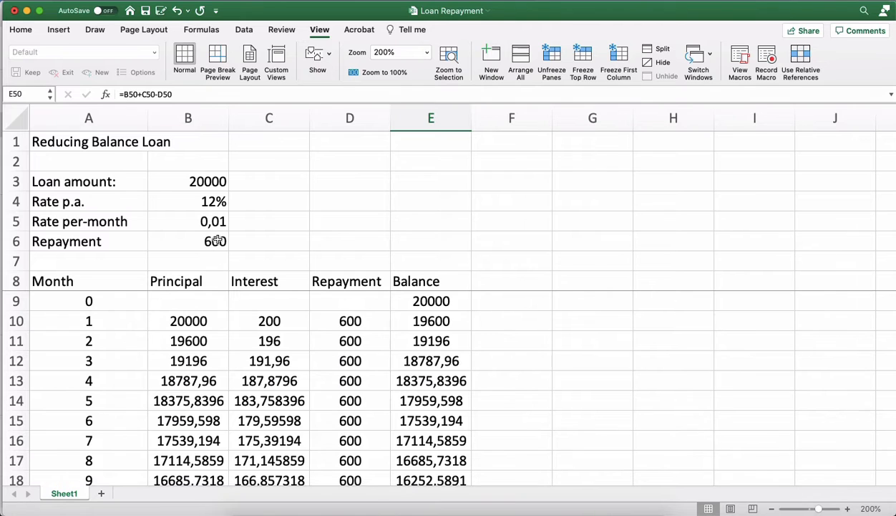
left_click(215, 242)
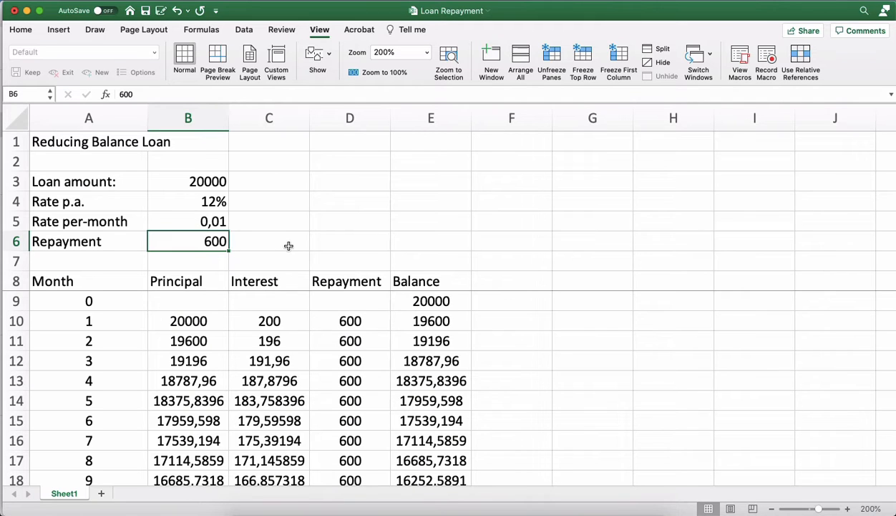
type("445")
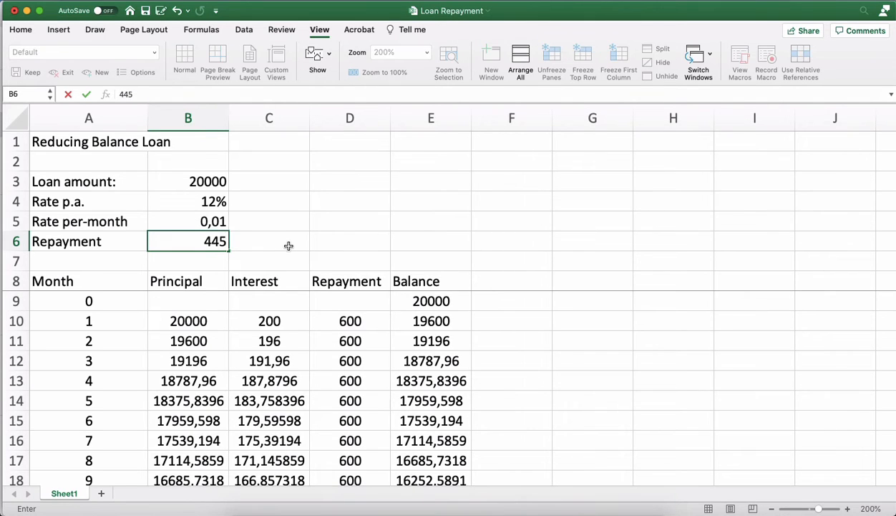
key("Return")
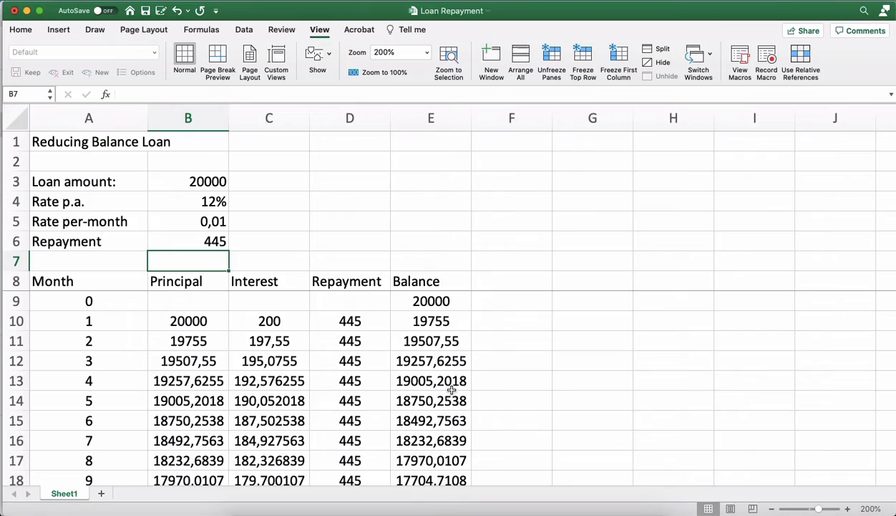
Follow the Balance column down to row 69 and check which month the final balance belongs to.
left_click(449, 385)
scroll(458, 387, "down", 5)
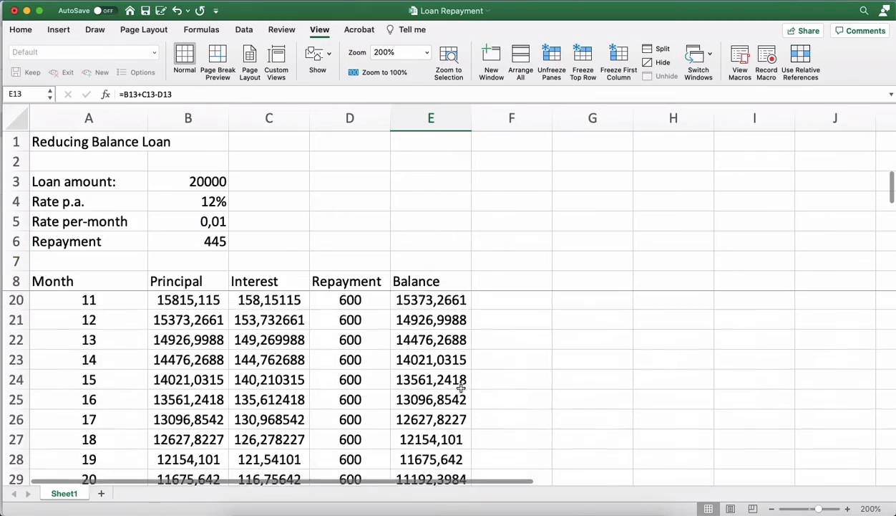
scroll(462, 387, "down", 15)
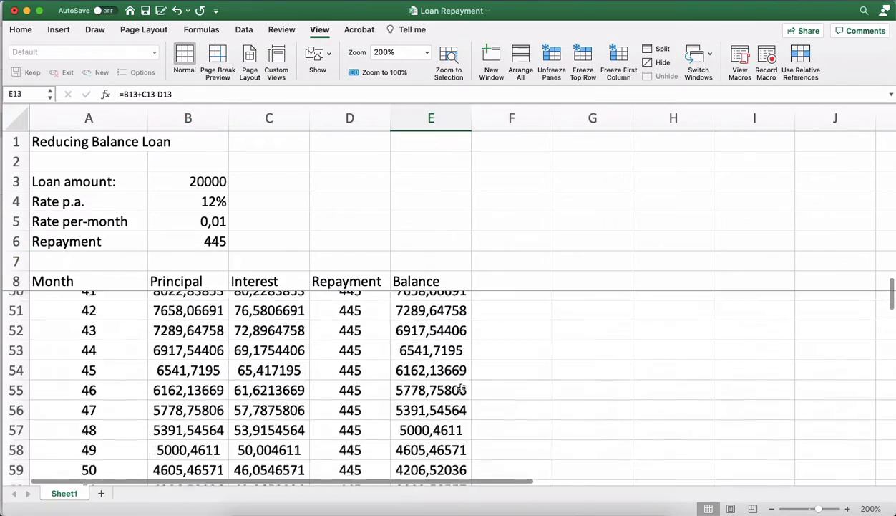
scroll(462, 388, "down", 8)
scroll(462, 387, "up", 1)
left_click(442, 373)
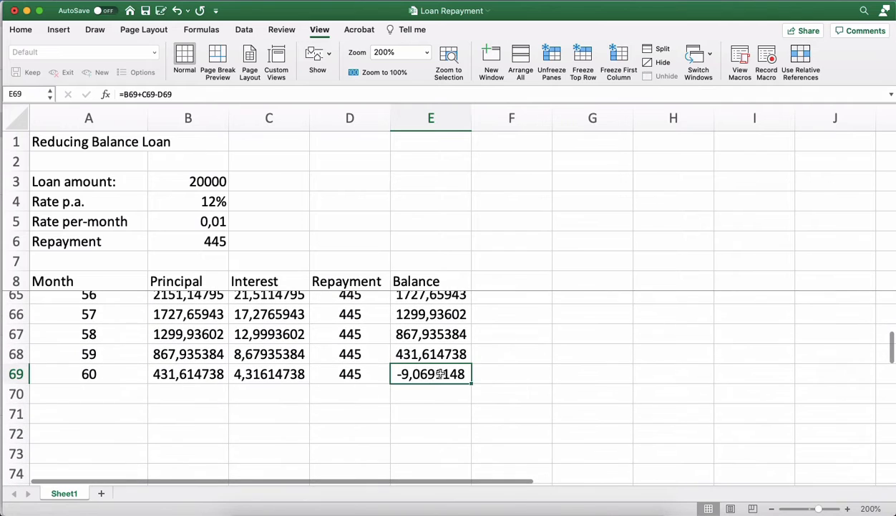
key("Left")
key("Left")
key("Left")
key("Left")
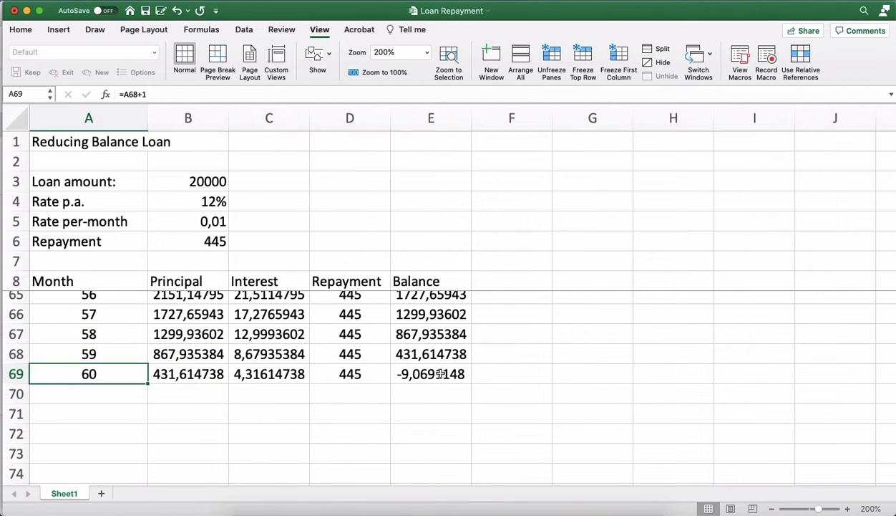
Set the annual interest rate in cell B4 to 6%.
scroll(442, 373, "up", 20)
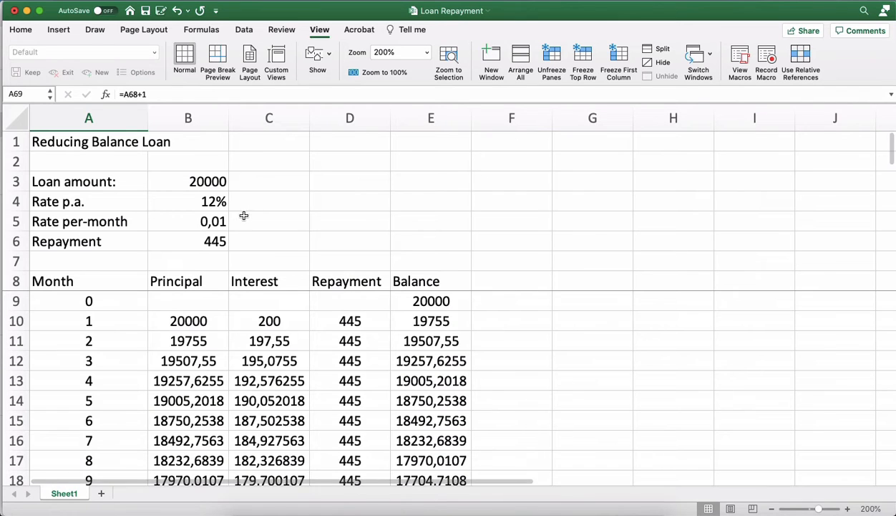
left_click(210, 202)
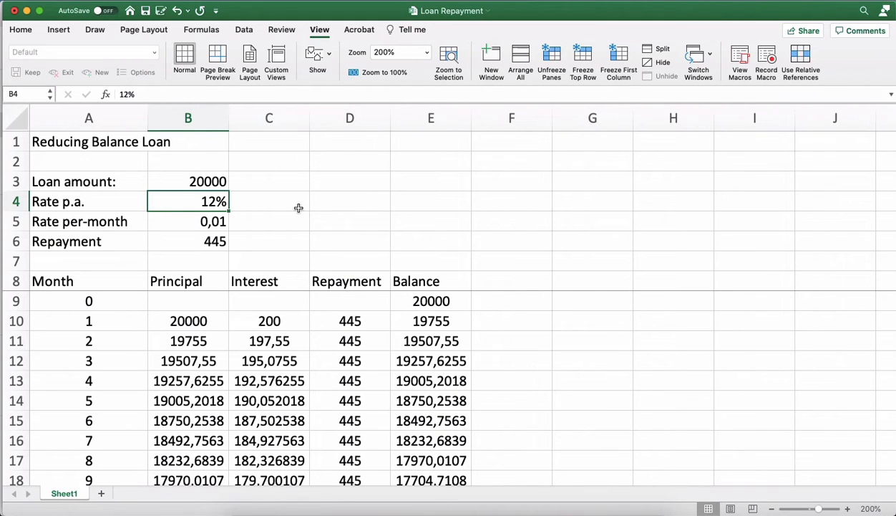
type("6")
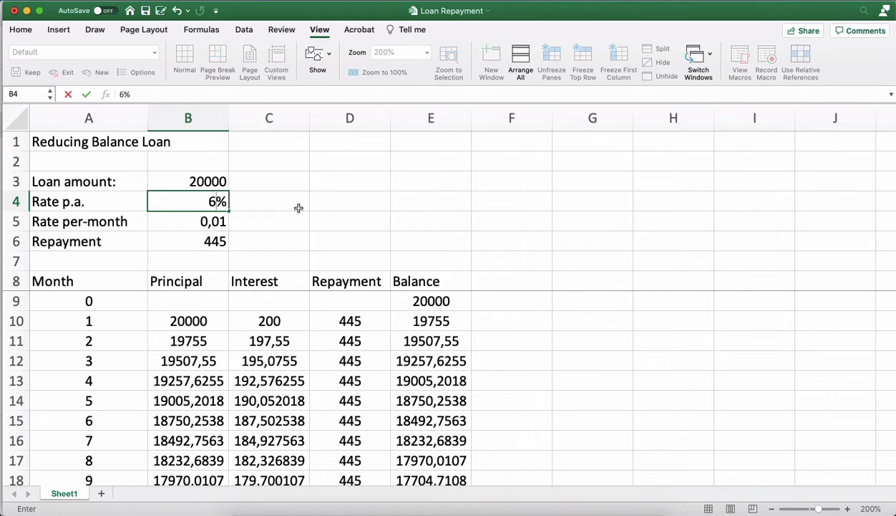
key("Return")
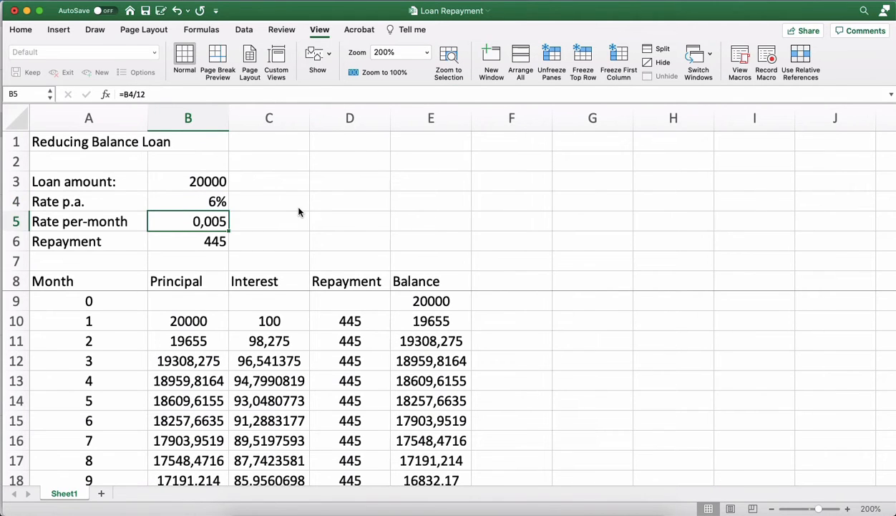
Set the monthly repayment in cell B6 to 475.
key("Down")
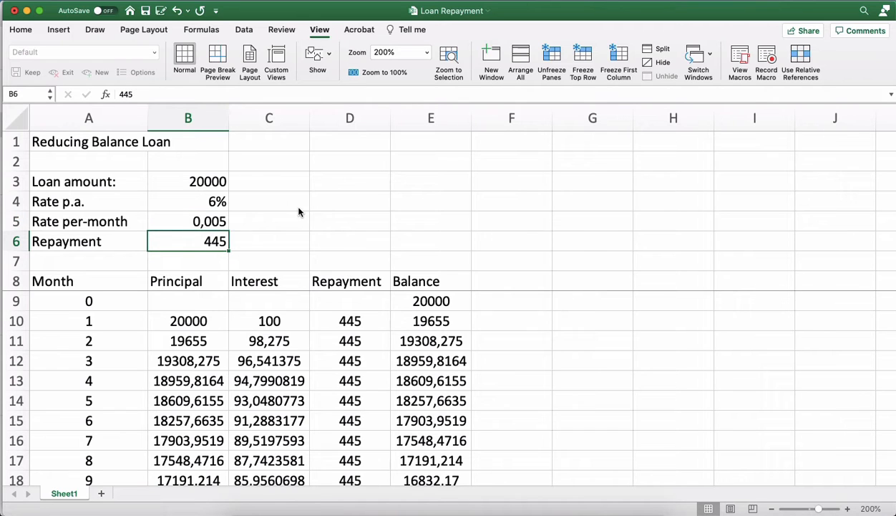
type("47")
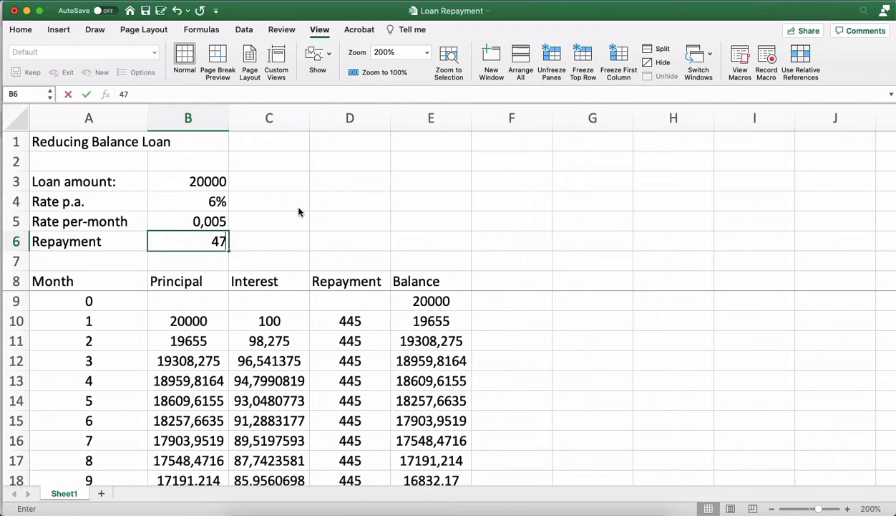
type("5")
key("Return")
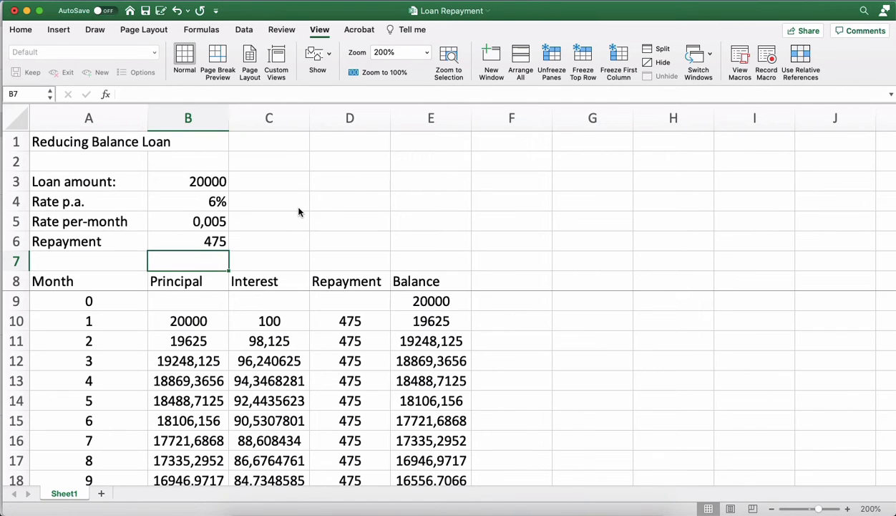
Review the annual rate in cell B4 and the repayment in cell B6.
key("Up")
key("Up")
key("Up")
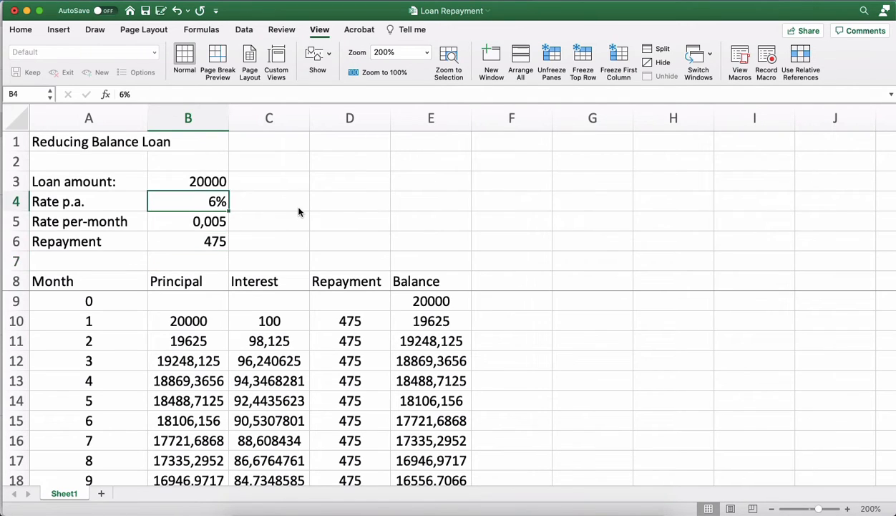
key("Right")
key("Left")
key("Down")
key("Down")
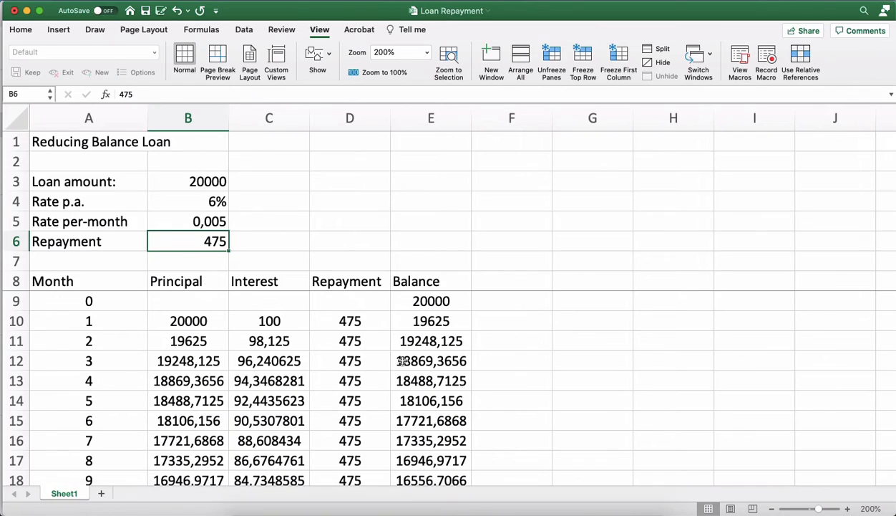
Go down the schedule to find where the balance first turns negative, and select that row's Month cell.
scroll(403, 361, "down", 3)
scroll(403, 362, "down", 6)
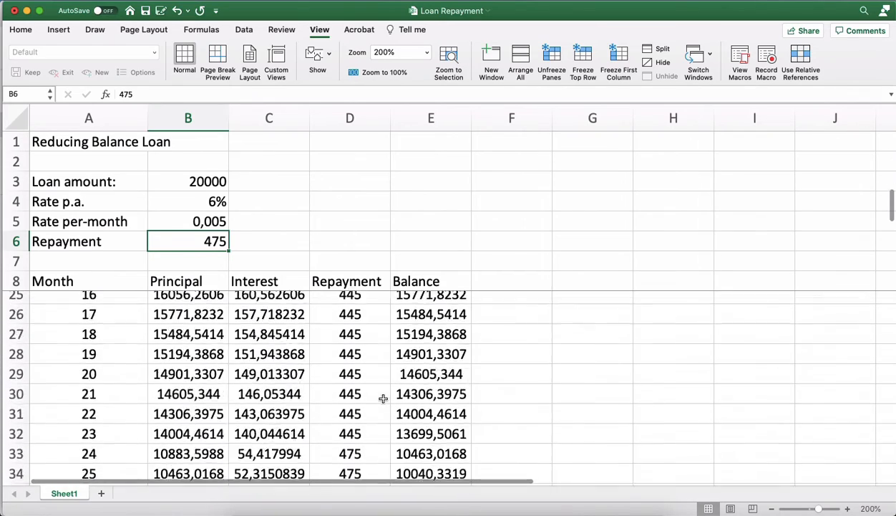
scroll(383, 398, "down", 6)
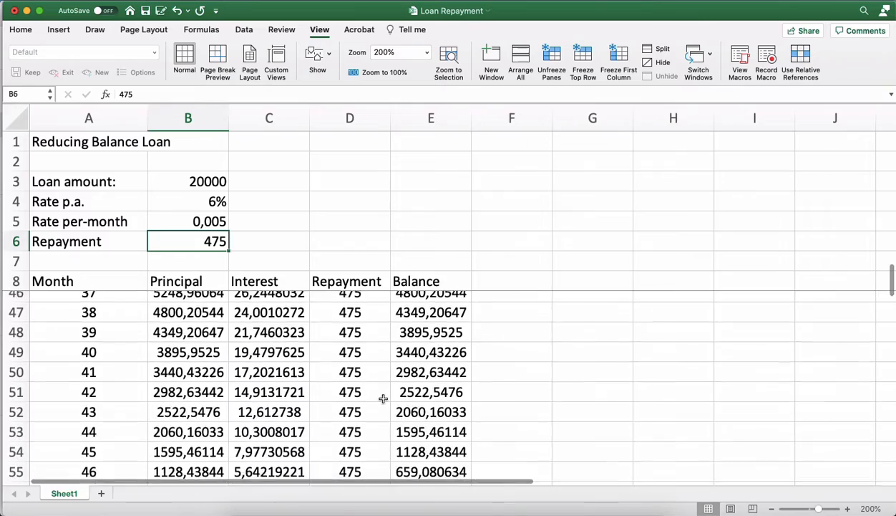
scroll(383, 398, "down", 4)
scroll(383, 398, "up", 2)
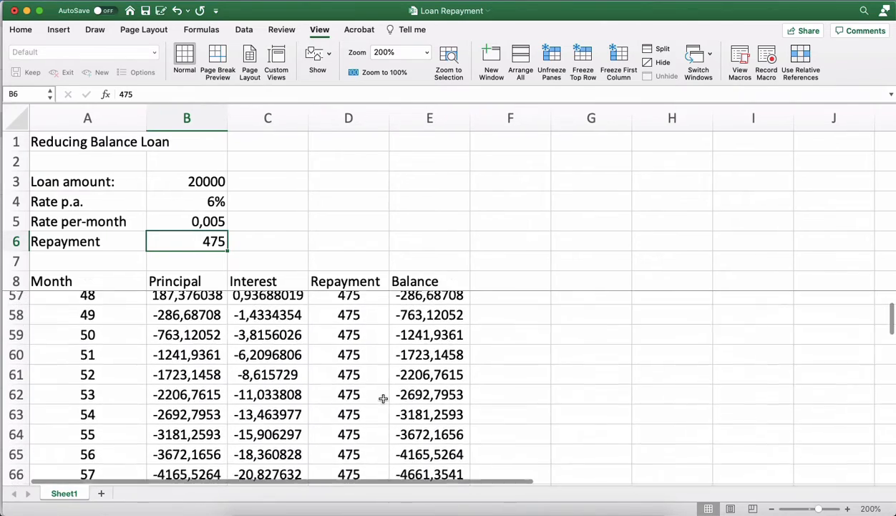
scroll(383, 398, "up", 1)
left_click(371, 369)
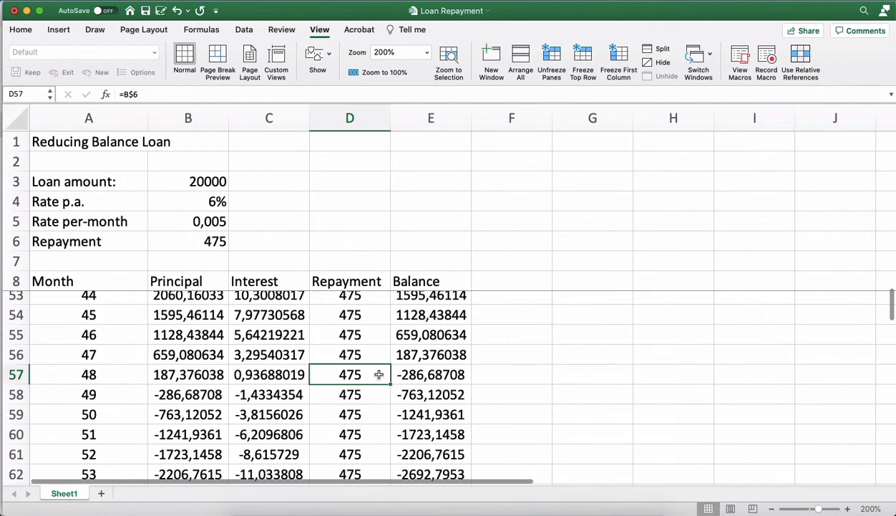
key("Left")
key("Left")
key("Left")
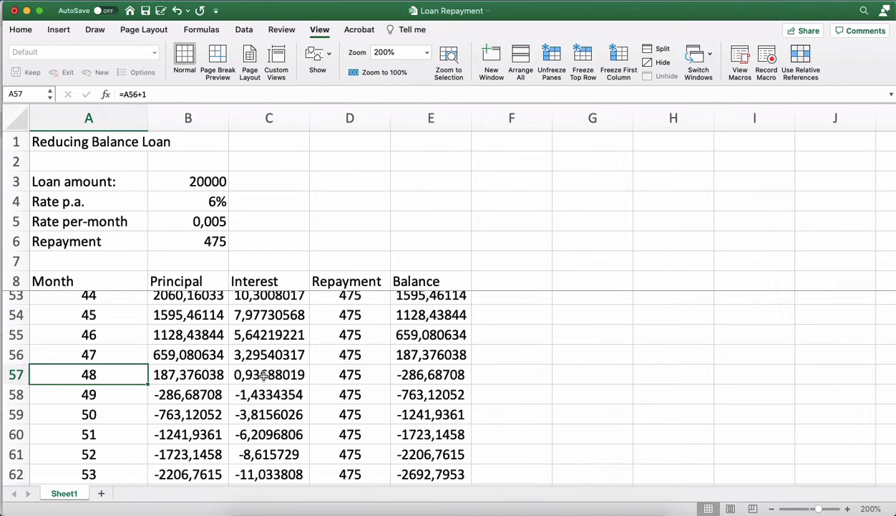
Select the schedule rows for months 49 to 54, from the Month column through the Balance column.
key("Down")
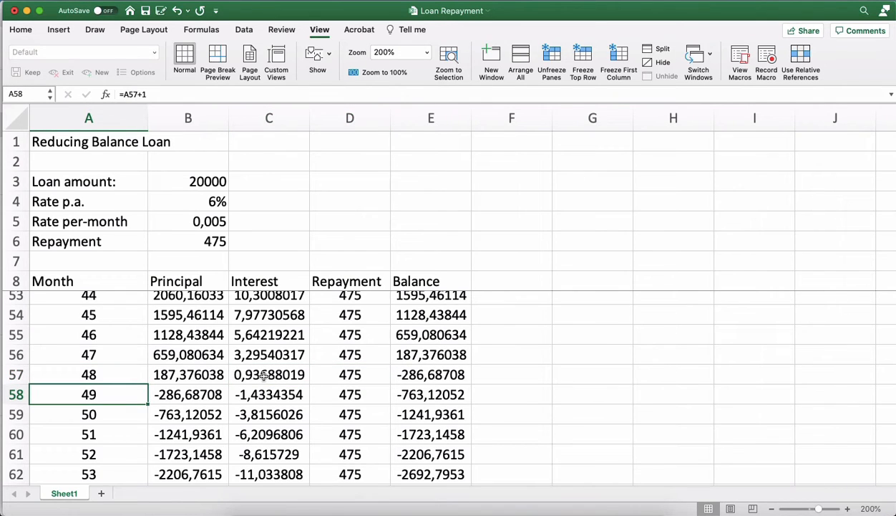
key("shift+Right")
key("shift+Right")
key("shift+Right")
key("shift+Right")
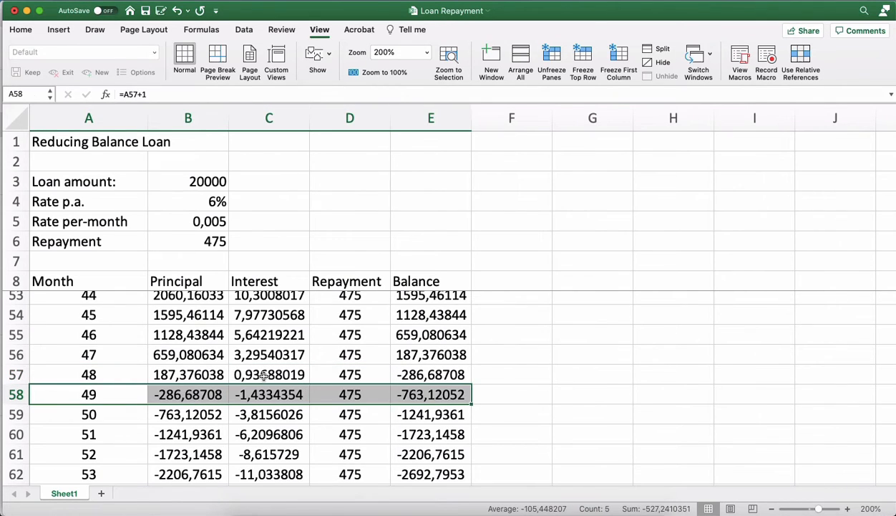
key("shift+Down")
key("shift+Down")
key("shift+Down")
key("shift+Down")
key("shift+Down")
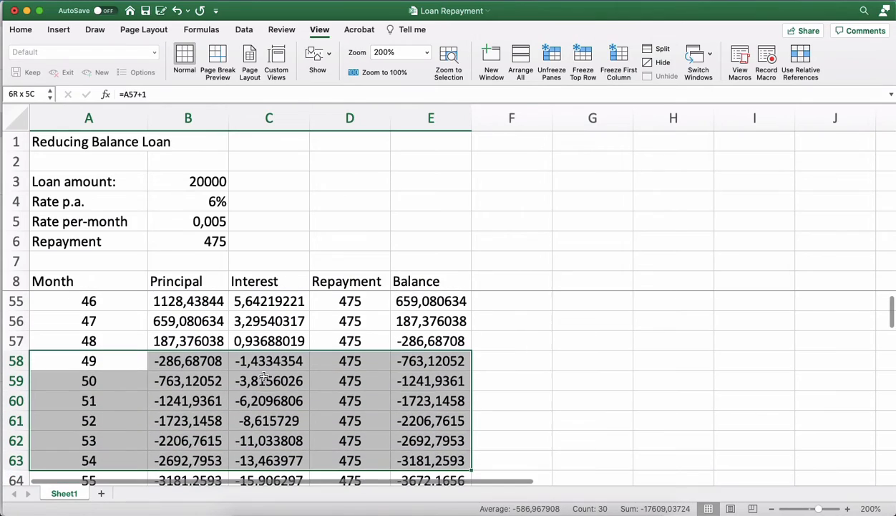
Set the monthly repayment in cell B6 to 300.
scroll(265, 378, "up", 15)
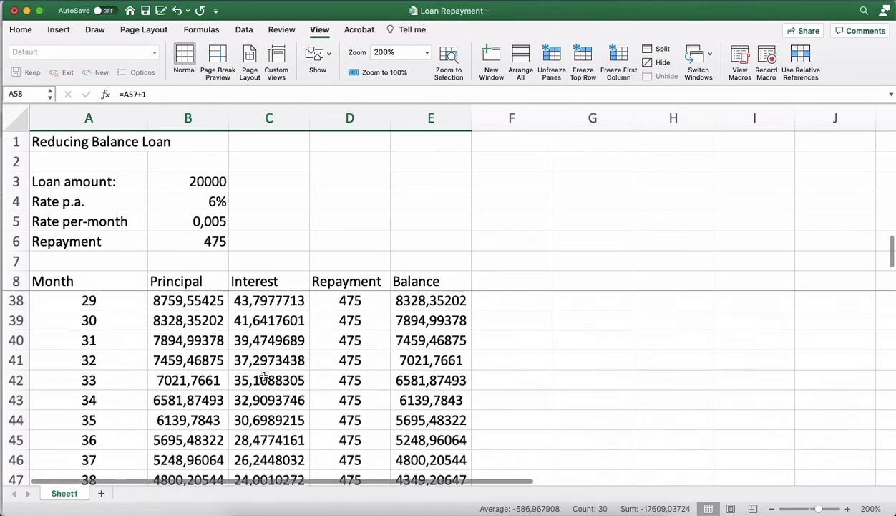
scroll(264, 378, "up", 4)
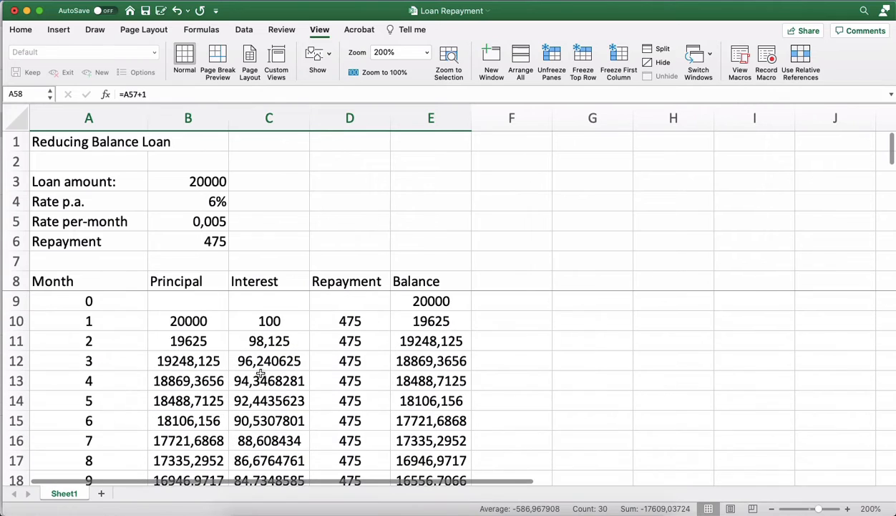
left_click(196, 241)
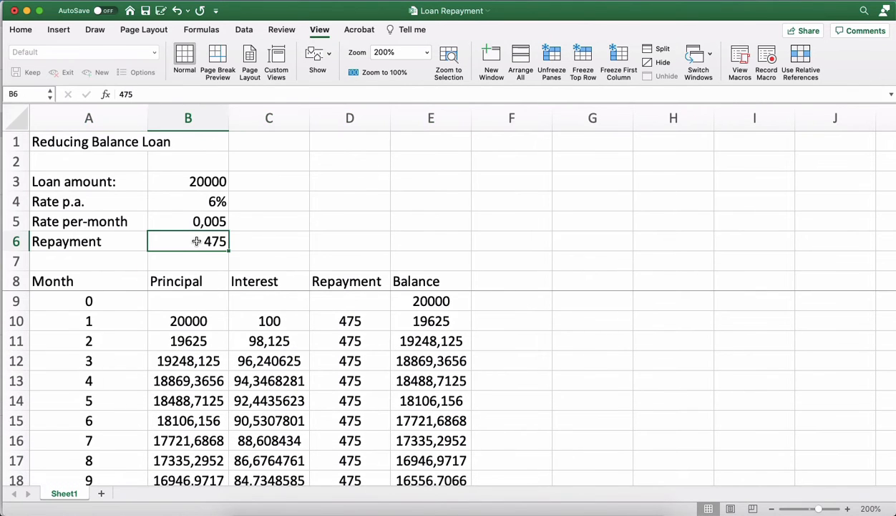
type("300")
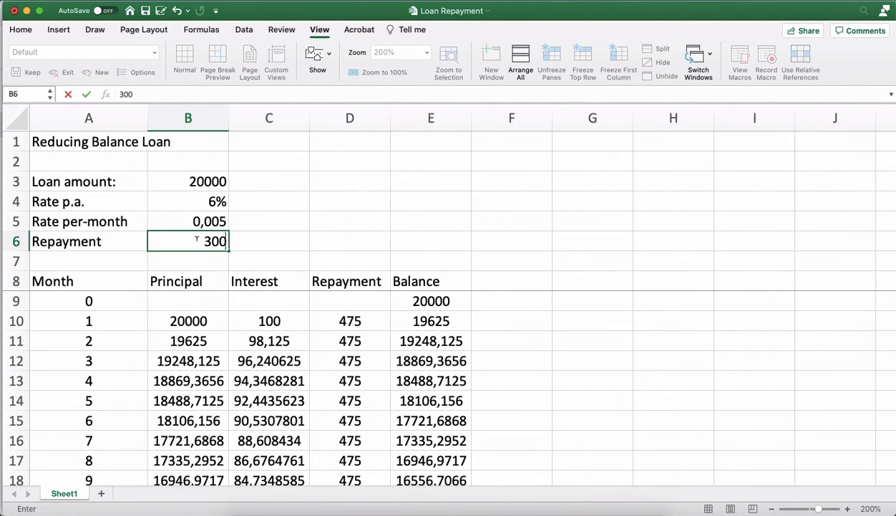
key("Return")
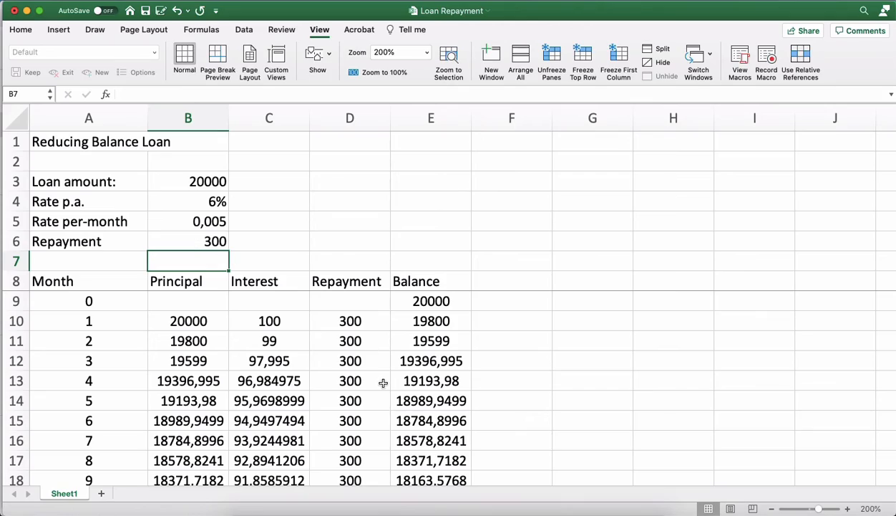
Check the balance left at month 60, at the end of the schedule.
scroll(383, 383, "down", 15)
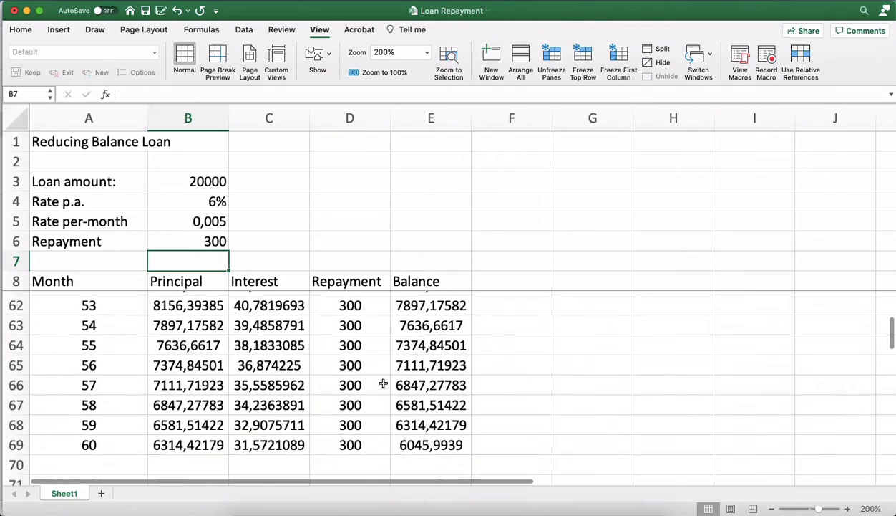
scroll(383, 383, "down", 2)
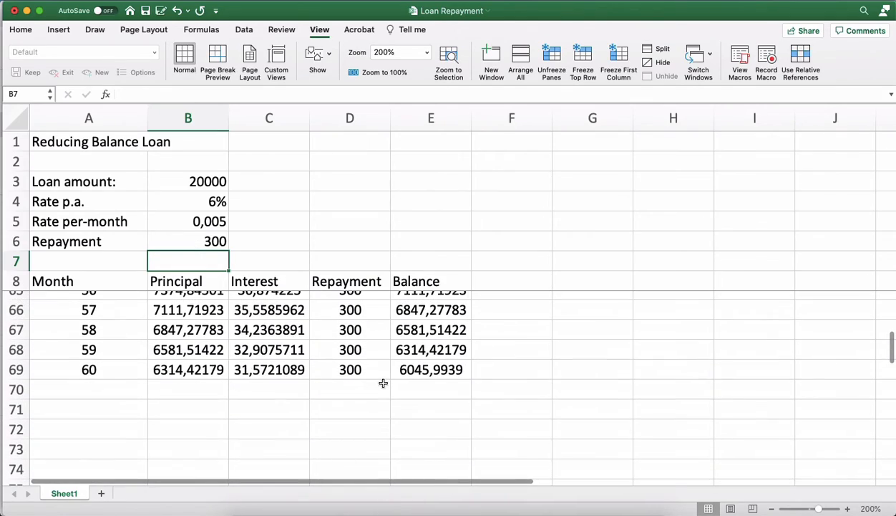
scroll(384, 383, "down", 2)
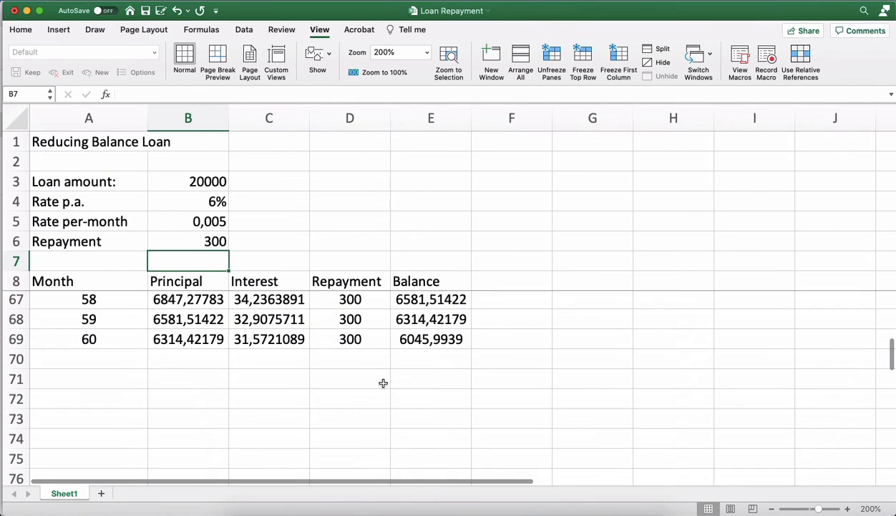
Extend the Month column of the schedule down to month 66, in row 75.
scroll(383, 383, "up", 1)
left_click(428, 357)
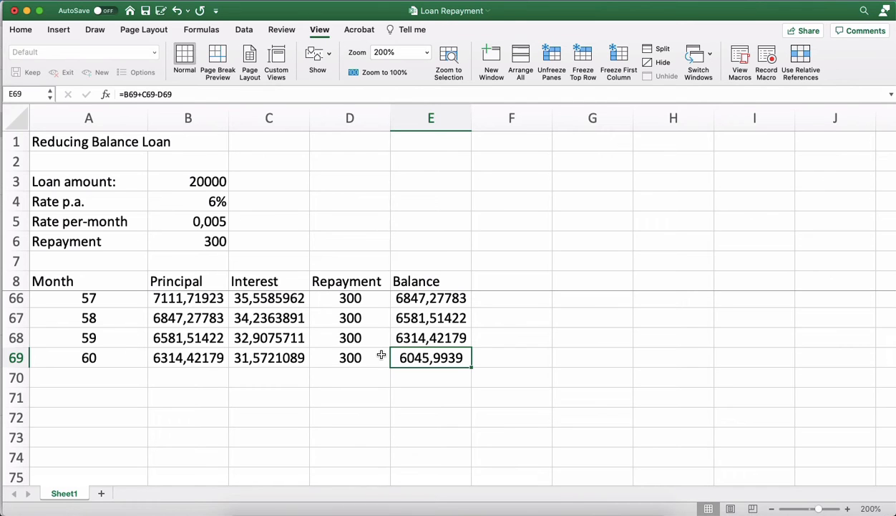
scroll(430, 378, "down", 1)
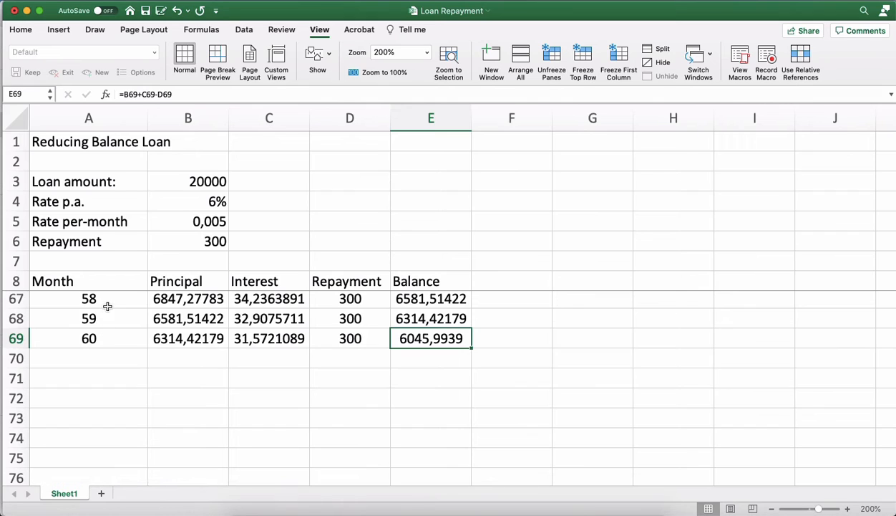
left_click_drag(108, 300, 145, 350)
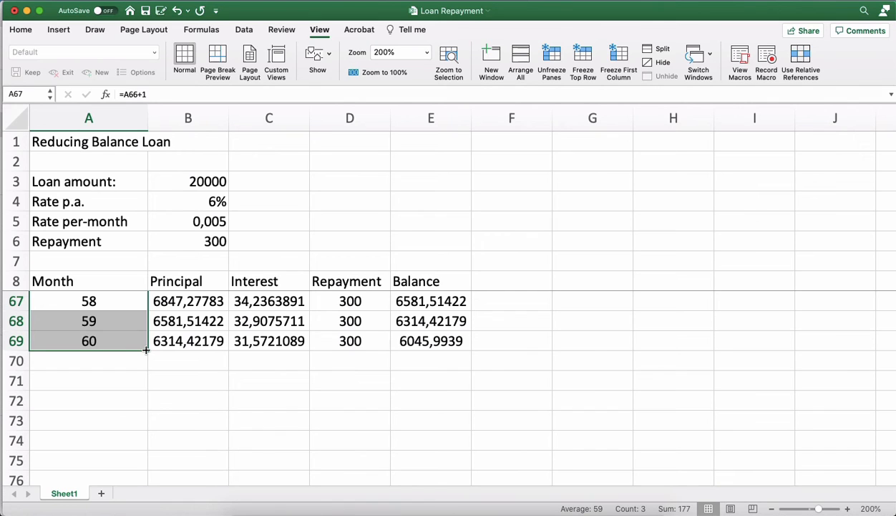
left_click_drag(145, 350, 144, 466)
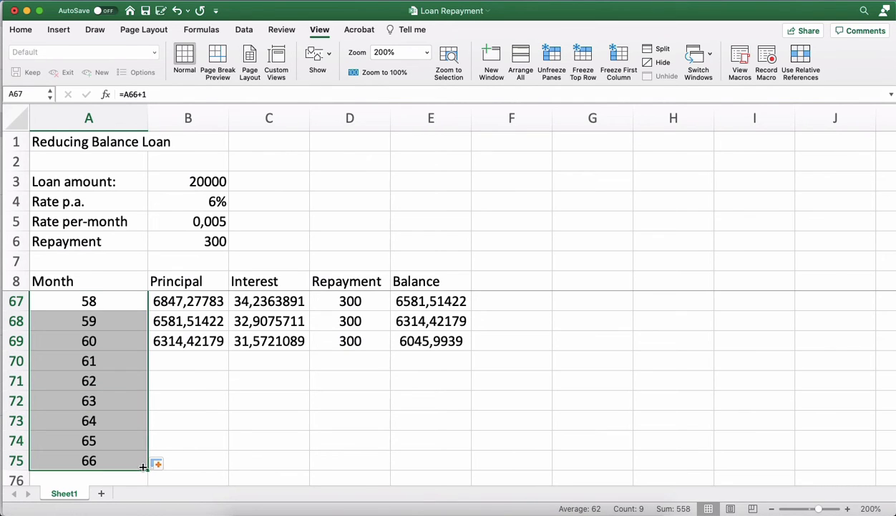
Fill the Principal and Interest formulas from row 69 down to row 75, through month 66.
left_click(205, 340)
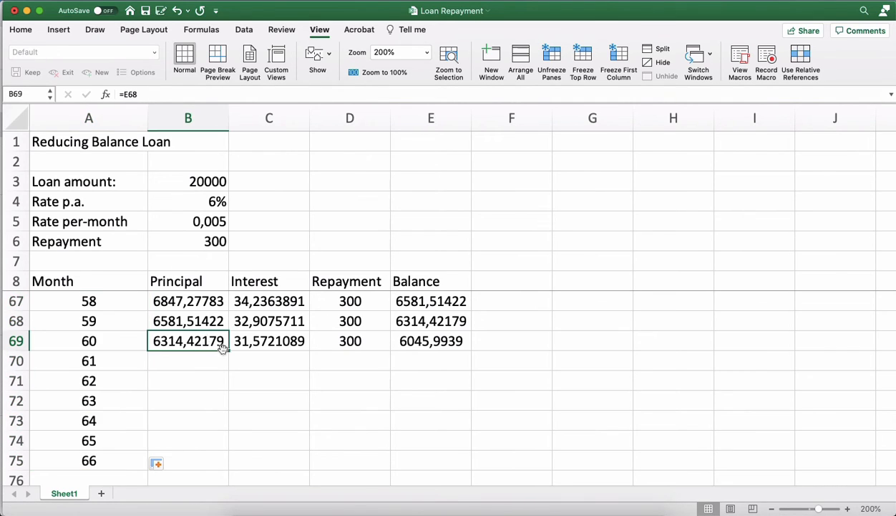
left_click_drag(227, 350, 224, 466)
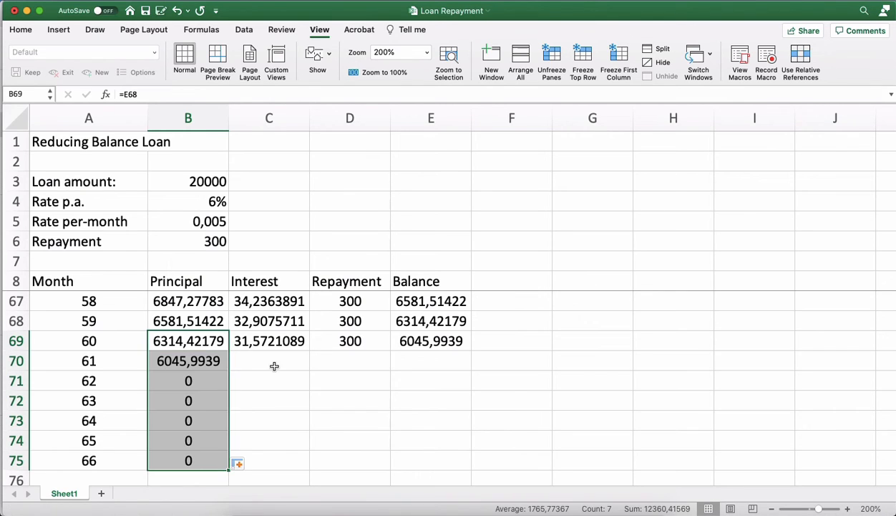
left_click(285, 333)
left_click_drag(309, 349, 305, 463)
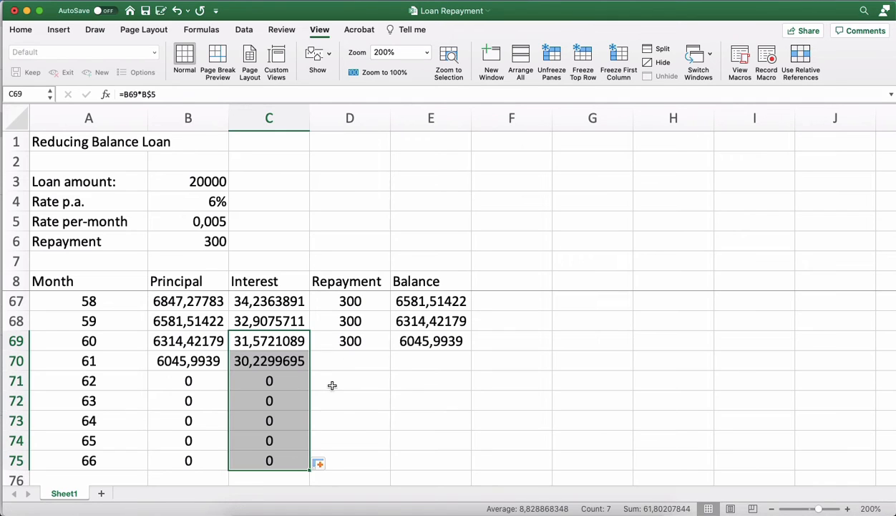
Fill the Repayment and Balance formulas from row 69 down to row 75, through month 66.
left_click(378, 346)
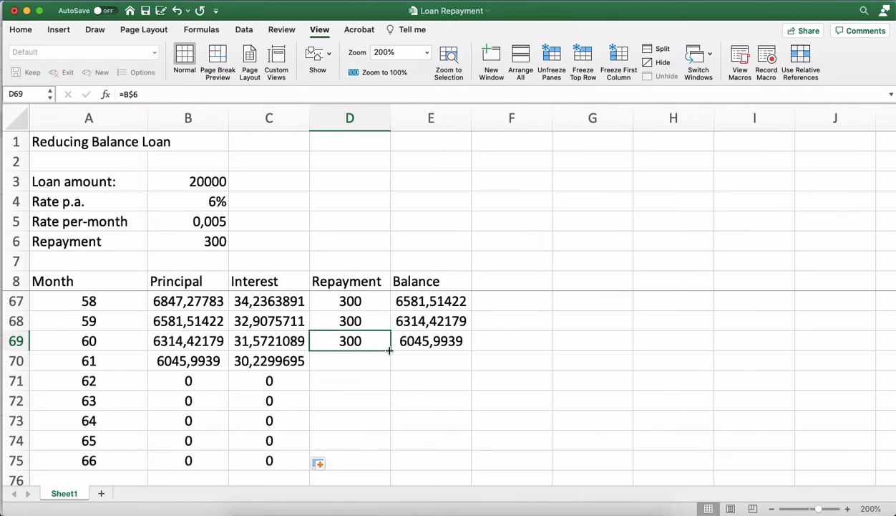
left_click_drag(389, 349, 383, 466)
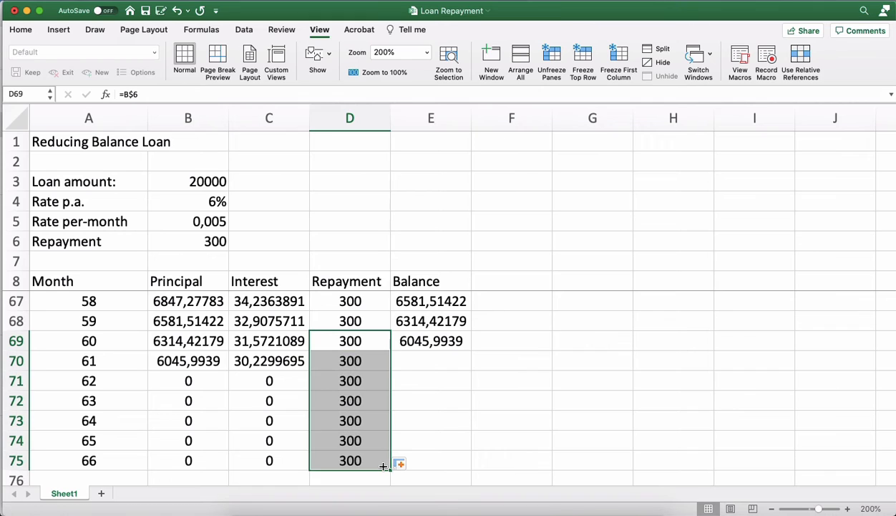
left_click(465, 346)
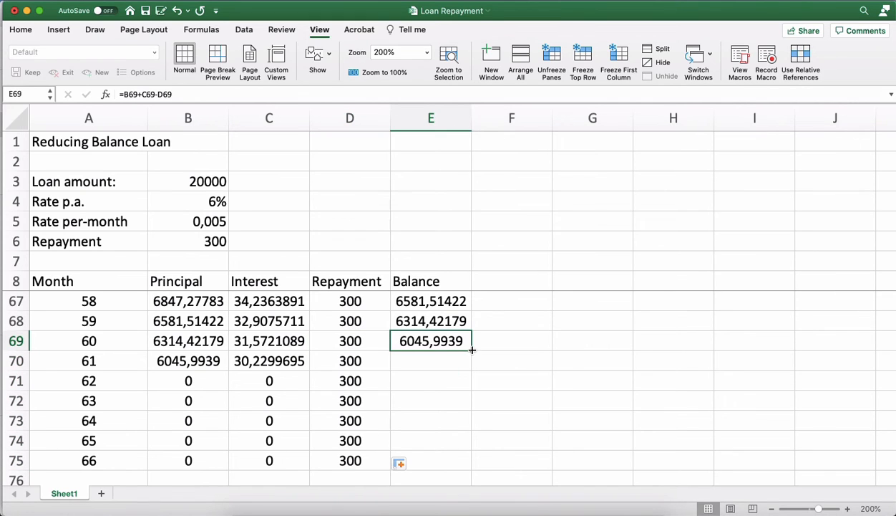
left_click_drag(472, 350, 460, 469)
left_click(522, 429)
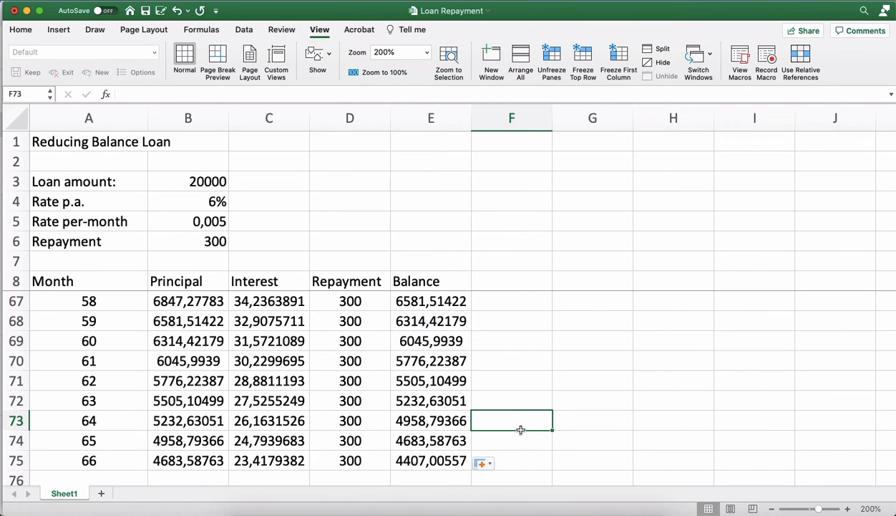
Check the balance at month 66, and extend the Month column down to month 72 in row 81.
scroll(521, 430, "down", 4)
left_click(453, 380)
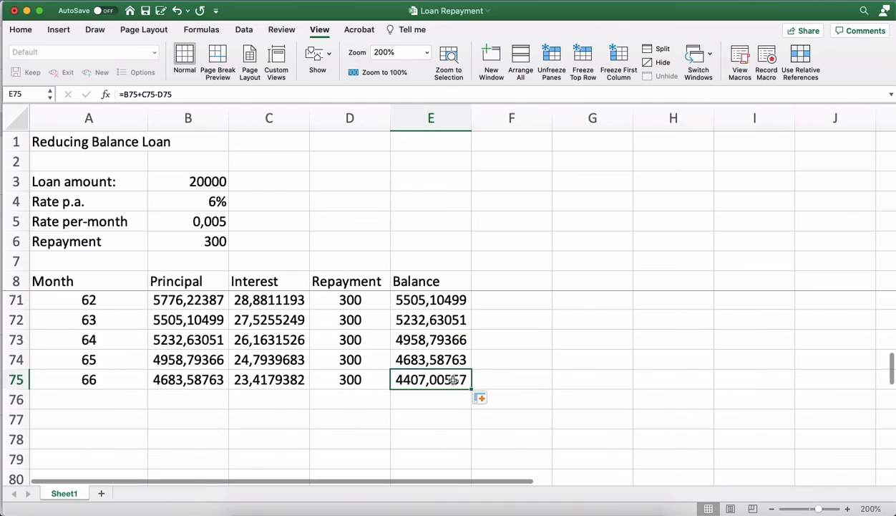
left_click(101, 381)
scroll(101, 382, "down", 2)
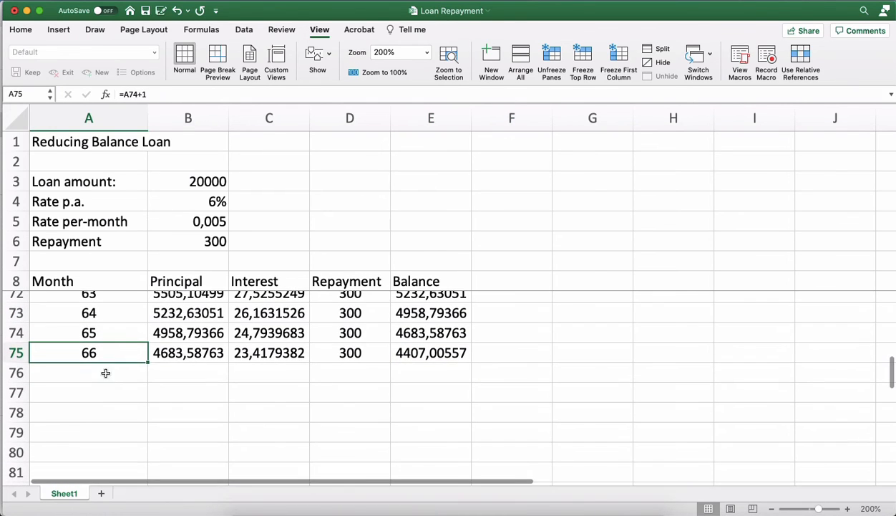
left_click_drag(113, 314, 105, 353)
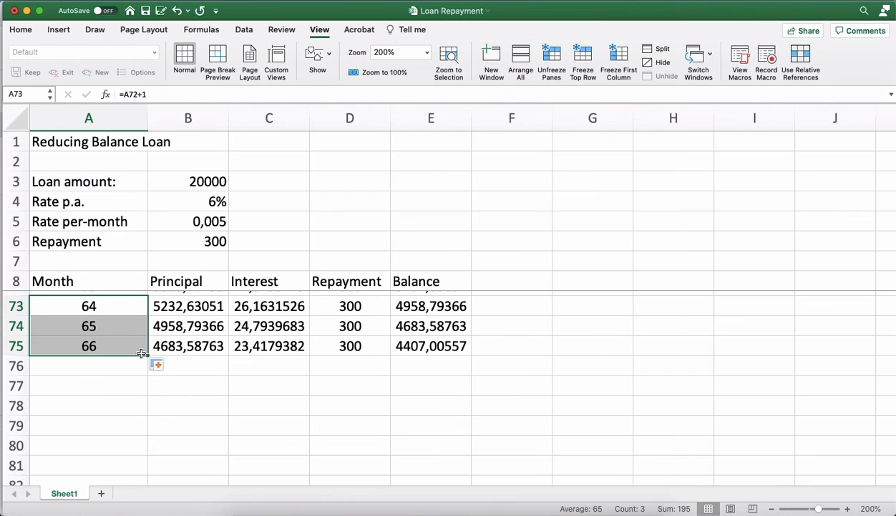
left_click_drag(147, 355, 140, 466)
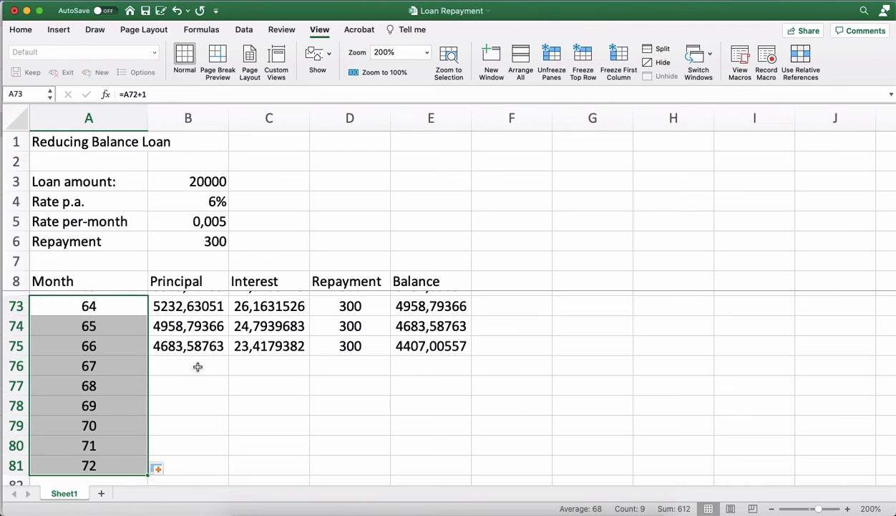
Fill the Principal and Interest formulas from row 75 down to row 81, through month 72.
left_click(212, 346)
left_click_drag(227, 355, 214, 466)
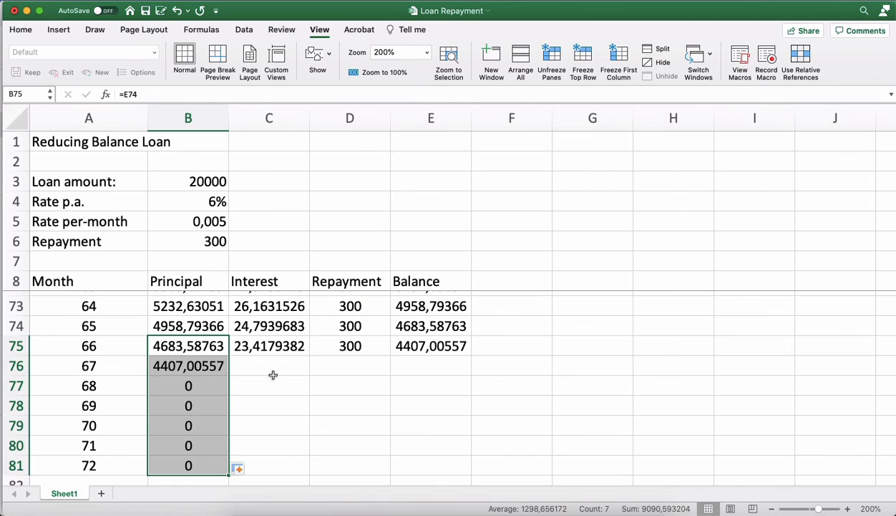
left_click(286, 349)
left_click_drag(308, 355, 297, 472)
Fill the Repayment and Balance formulas from row 75 down to row 81, and select the month 72 Balance cell.
left_click(358, 347)
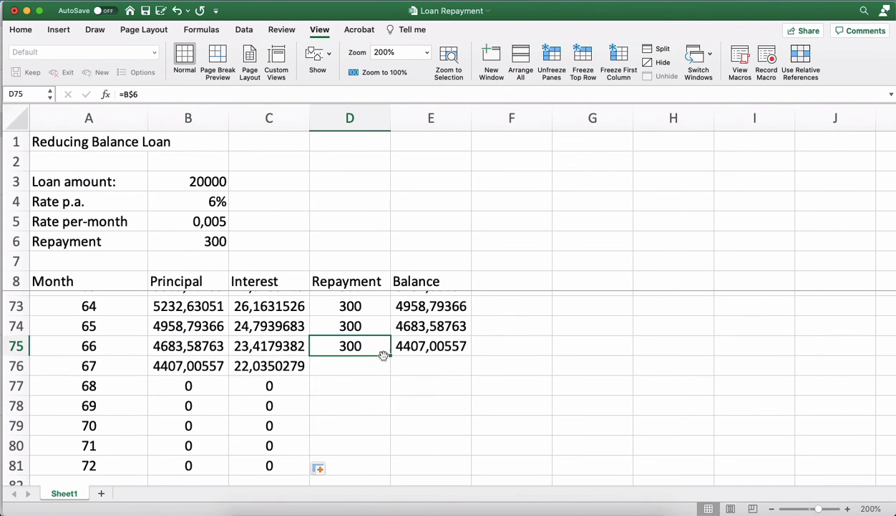
left_click_drag(389, 355, 380, 470)
left_click(450, 345)
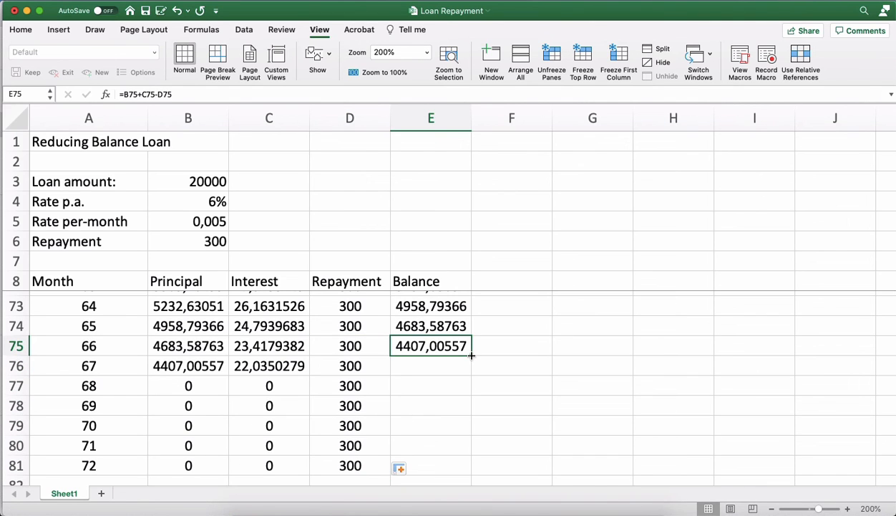
left_click_drag(471, 355, 463, 469)
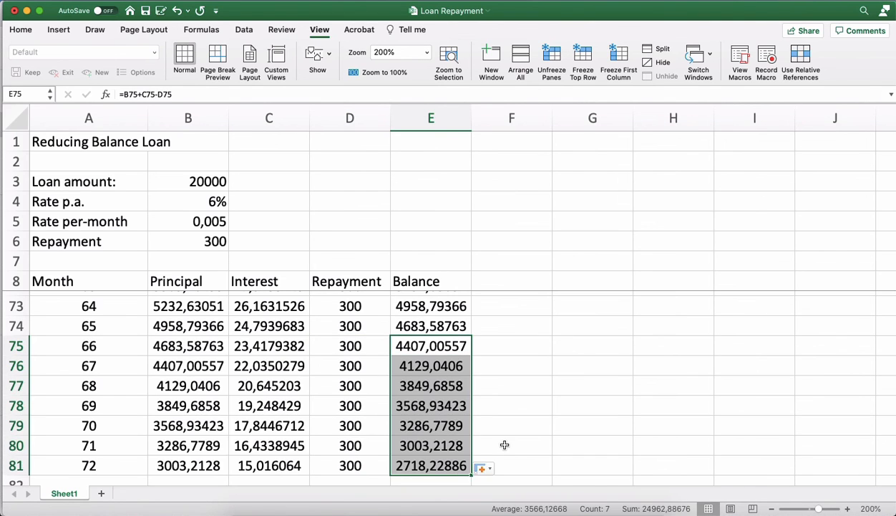
scroll(505, 445, "down", 3)
left_click(433, 406)
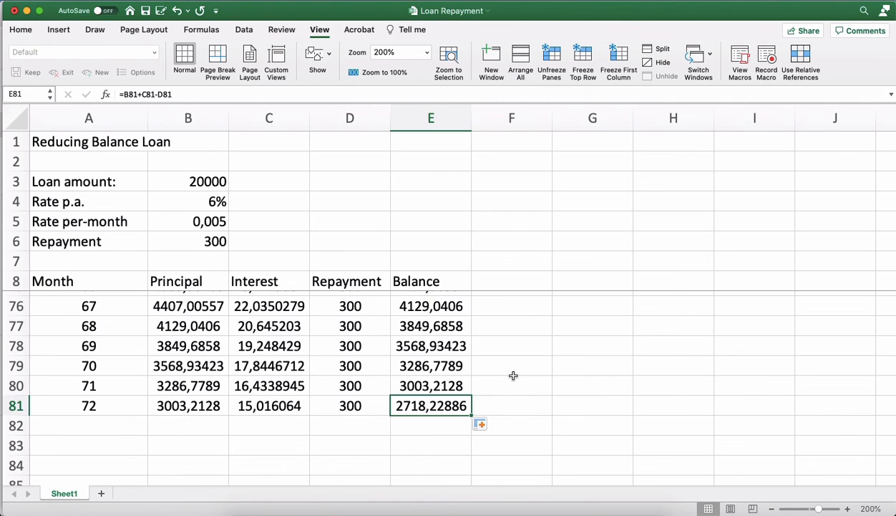
scroll(514, 375, "up", 1)
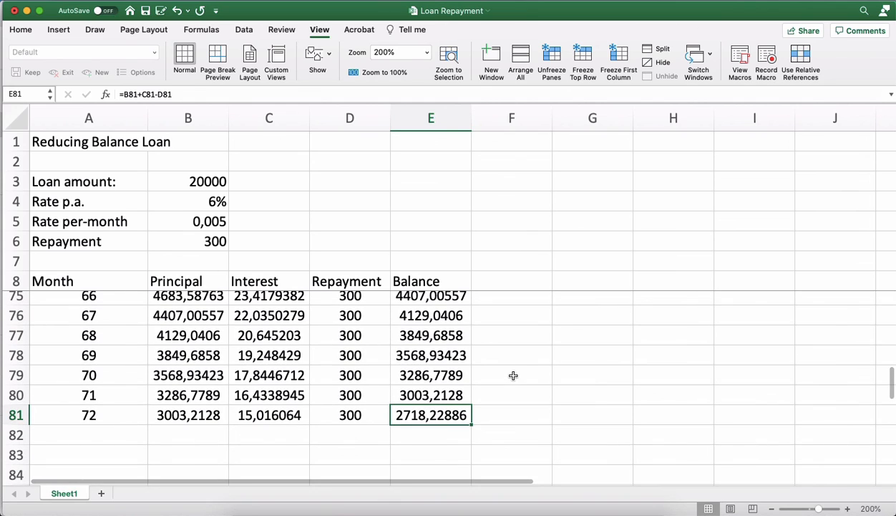